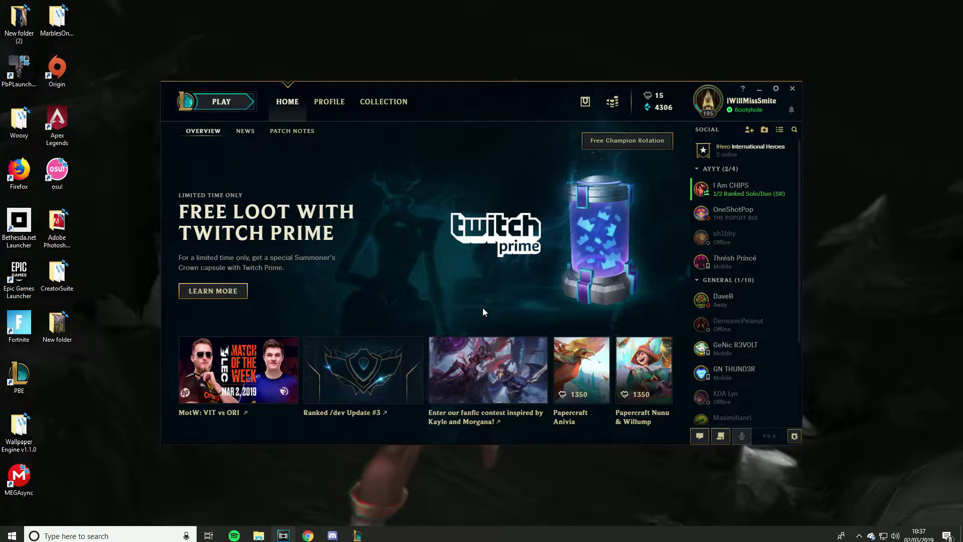
# Find the CreatorSuite folder, launch the CreatorSuite application from it, and close the folder window
pyautogui.click(100, 535)
pyautogui.write('cre')
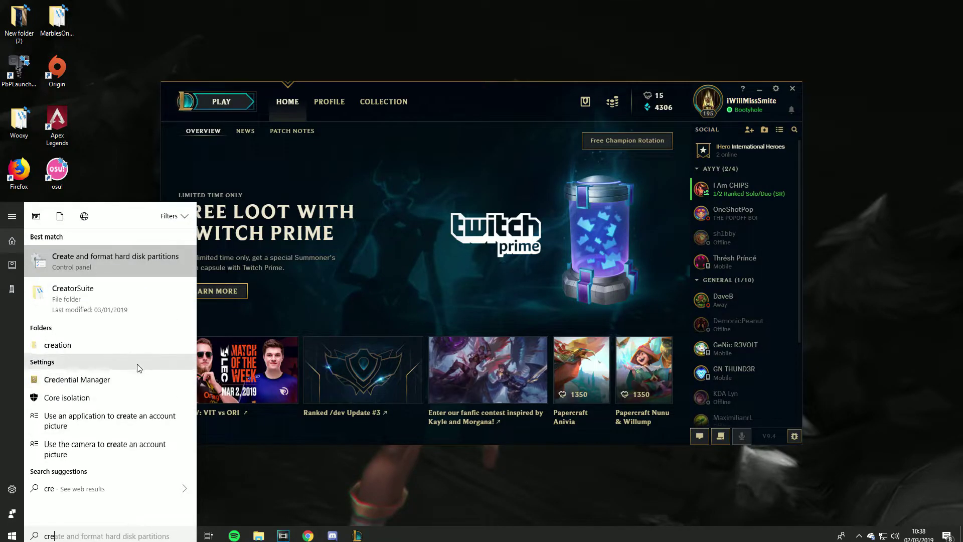
pyautogui.click(125, 300)
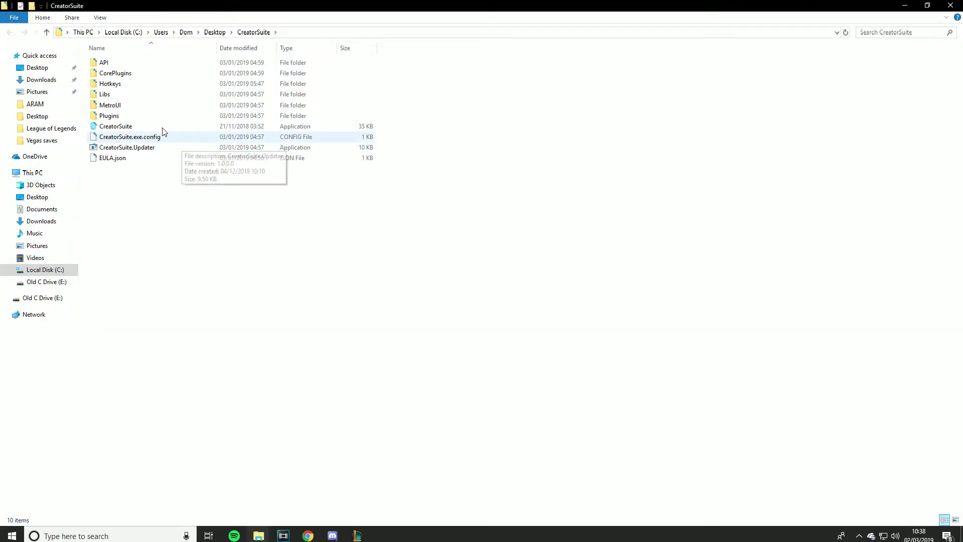
pyautogui.doubleClick(155, 127)
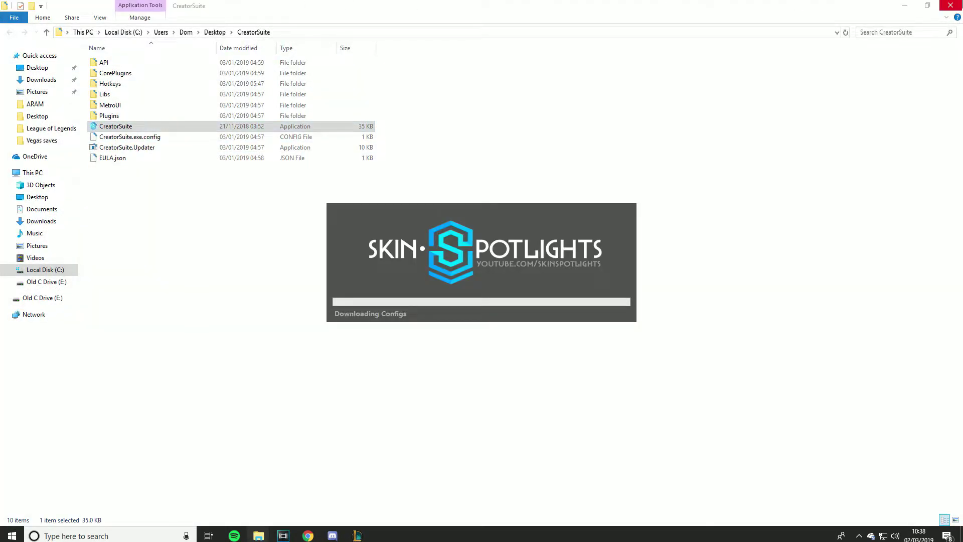
pyautogui.click(950, 5)
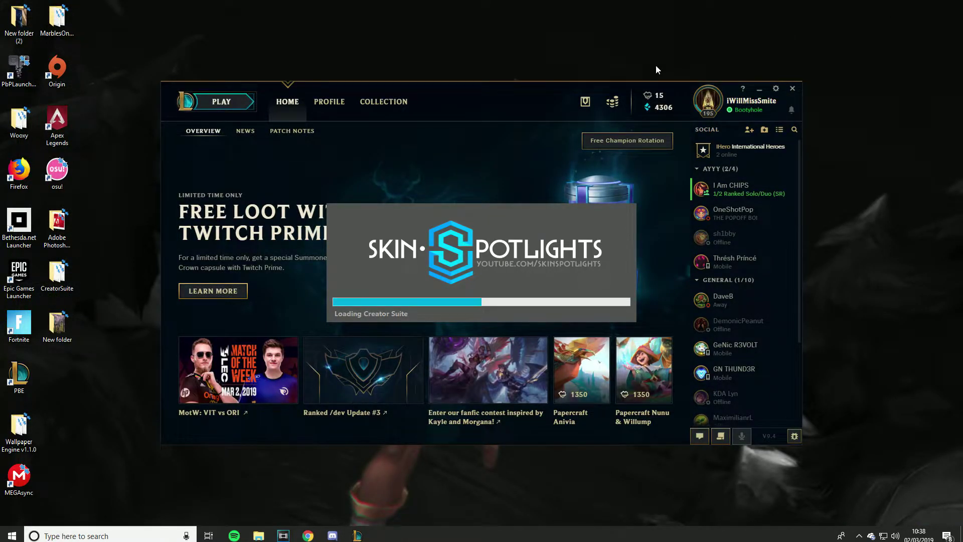
# Open the match history in the League of Legends client and download and launch the replay of the 27:38 Lee Sin victory
pyautogui.click(329, 102)
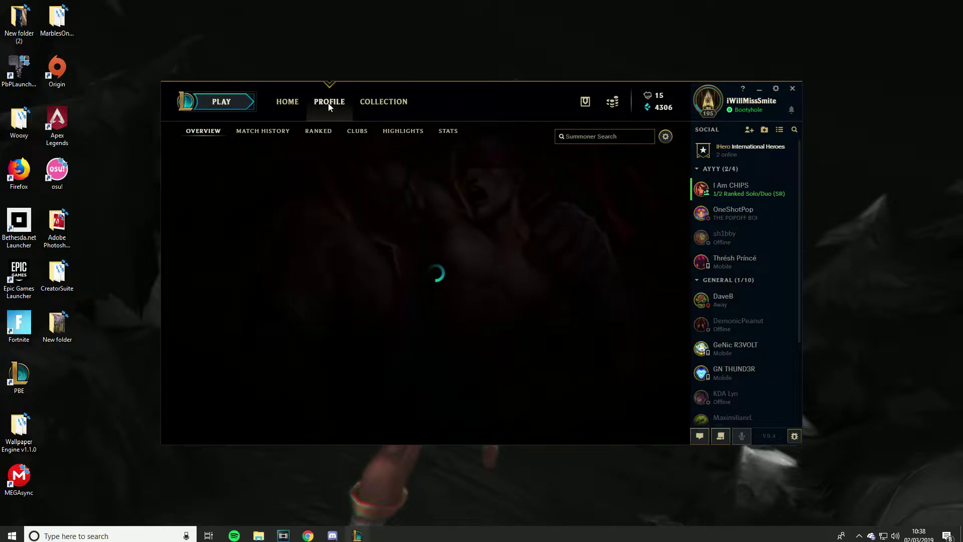
pyautogui.click(273, 132)
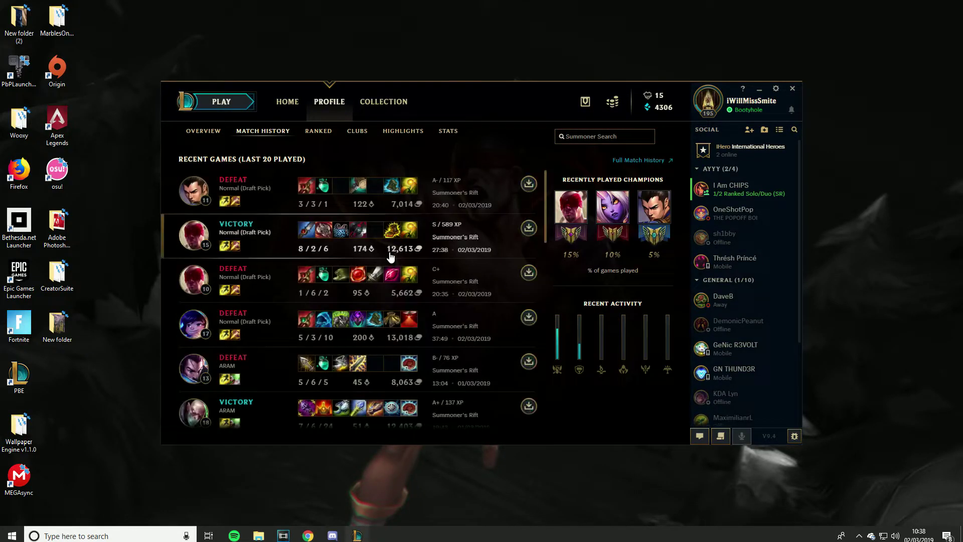
pyautogui.click(531, 233)
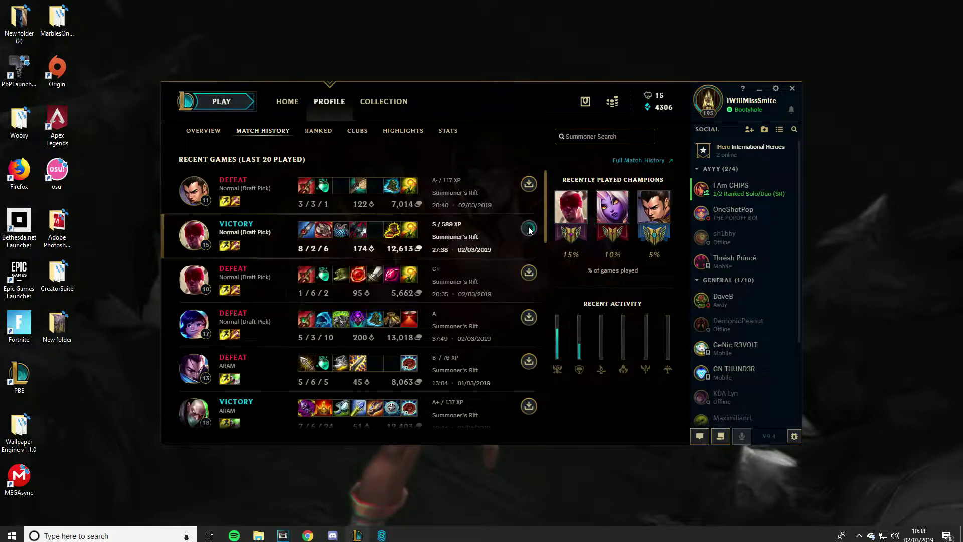
pyautogui.click(529, 233)
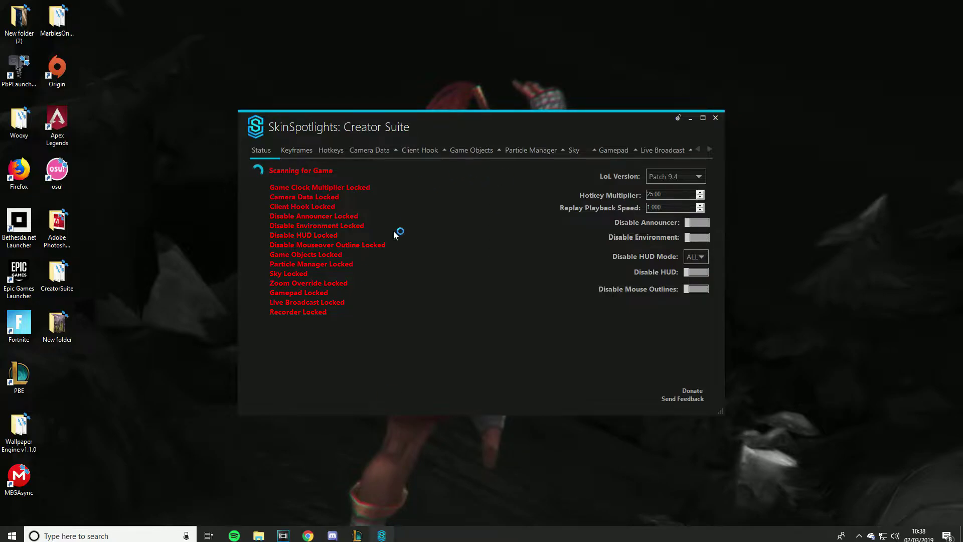
# Switch to the loaded replay, pause it at 00:04, and return to Creator Suite
pyautogui.moveTo(489, 117); pyautogui.dragTo(489, 116)
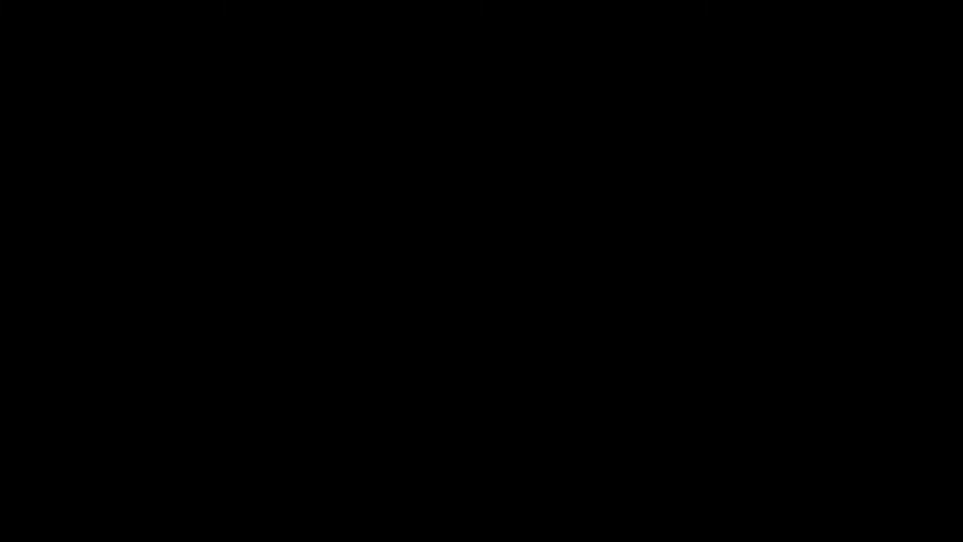
pyautogui.hotkey('alt', 'Tab')
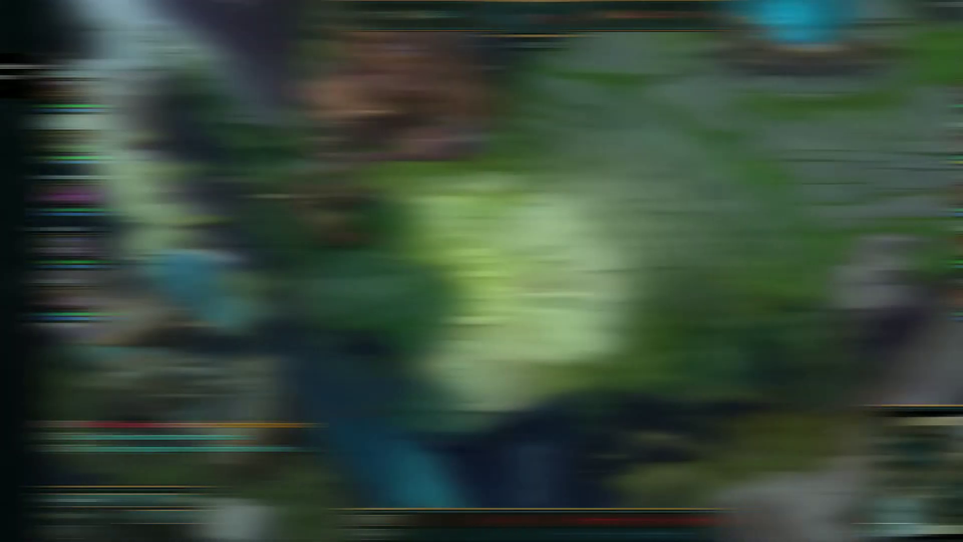
pyautogui.press('p')
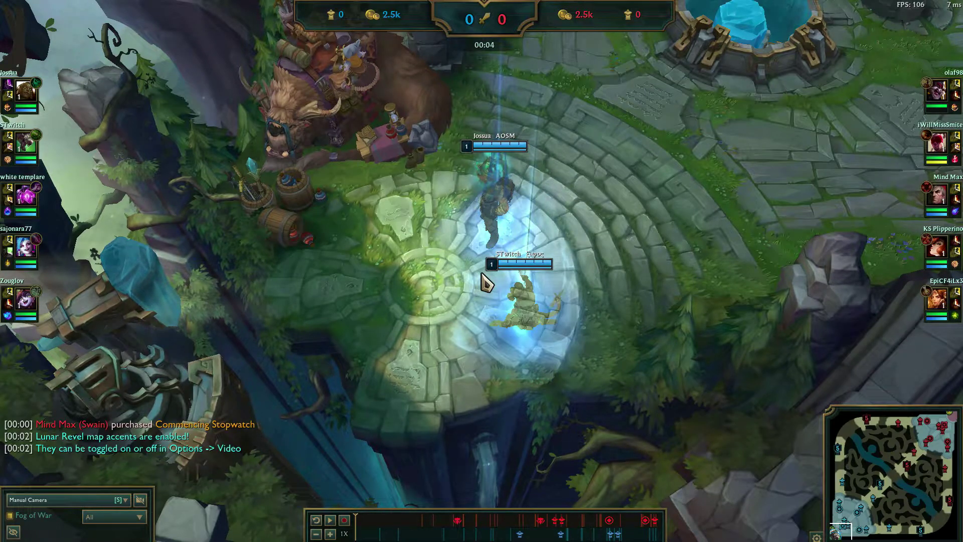
pyautogui.hotkey('alt', 'Tab')
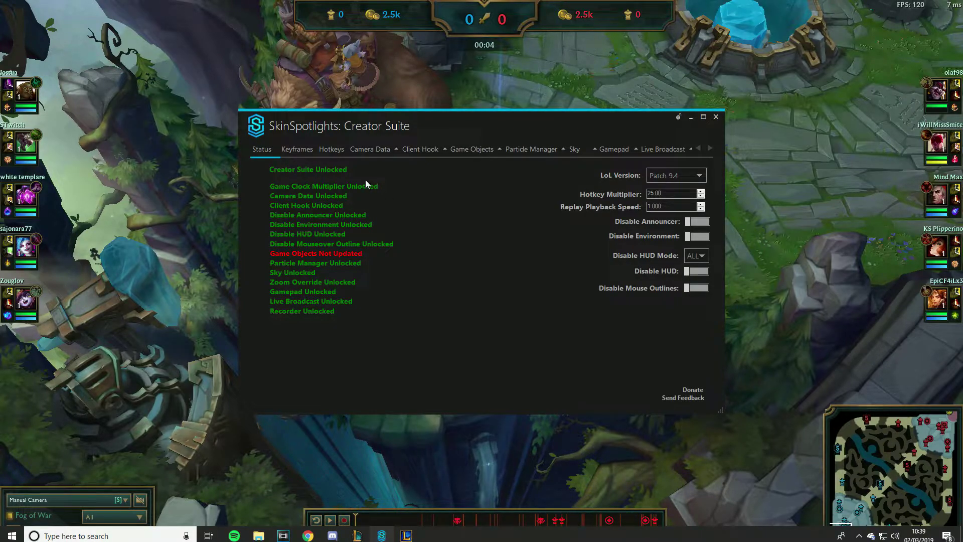
# Look through the Keyframes, Hotkeys, Camera Data, Client Hook, Game Objects and Particle Manager pages, then return to Status
pyautogui.click(300, 150)
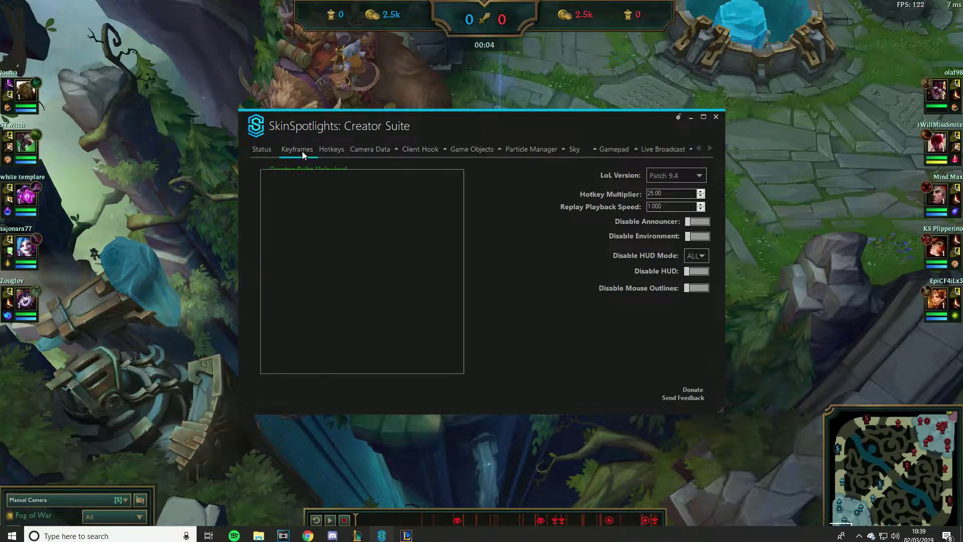
pyautogui.click(332, 150)
pyautogui.click(369, 150)
pyautogui.click(426, 149)
pyautogui.click(455, 151)
pyautogui.click(505, 151)
pyautogui.click(259, 151)
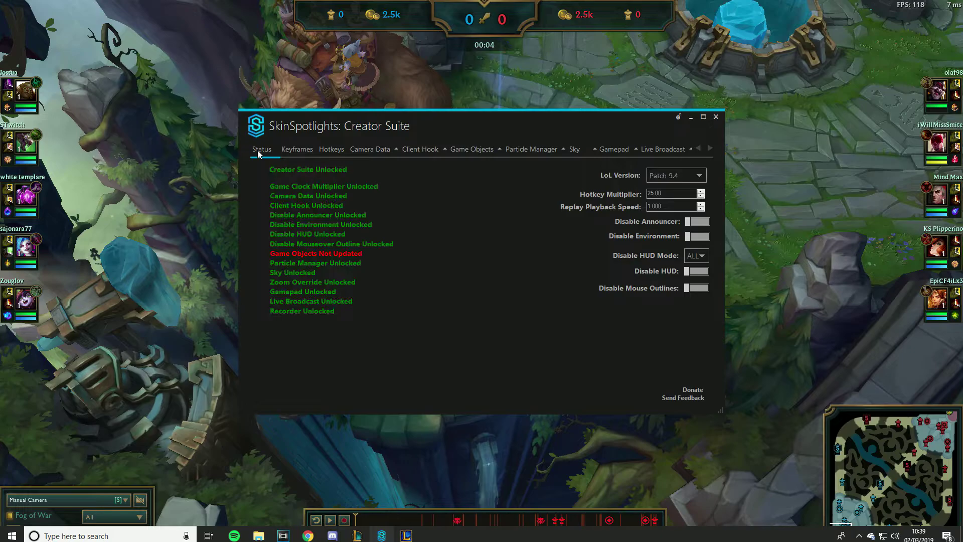
# Set the replay's camera mode to FPS in Creator Suite's camera data
pyautogui.click(383, 59)
pyautogui.moveTo(383, 59); pyautogui.dragTo(274, 114)
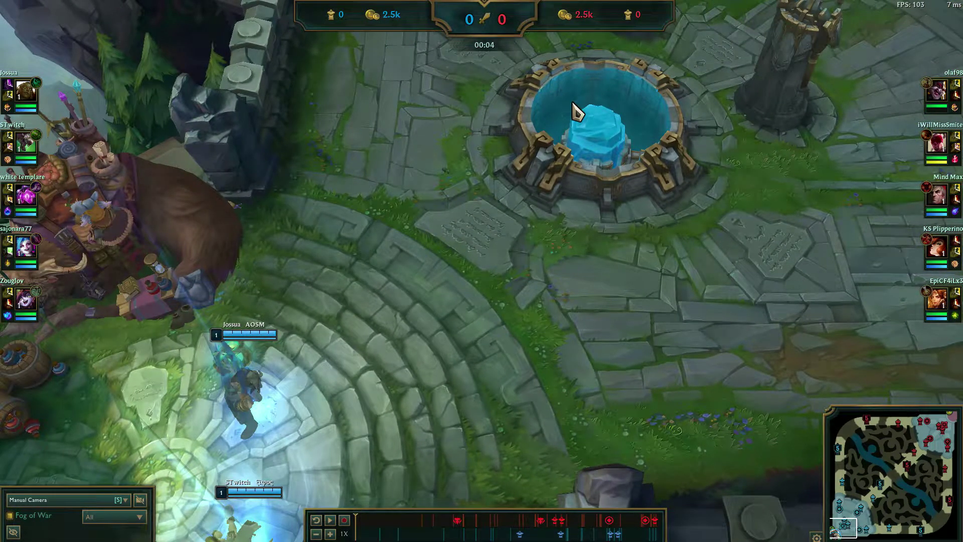
pyautogui.hotkey('alt', 'Tab')
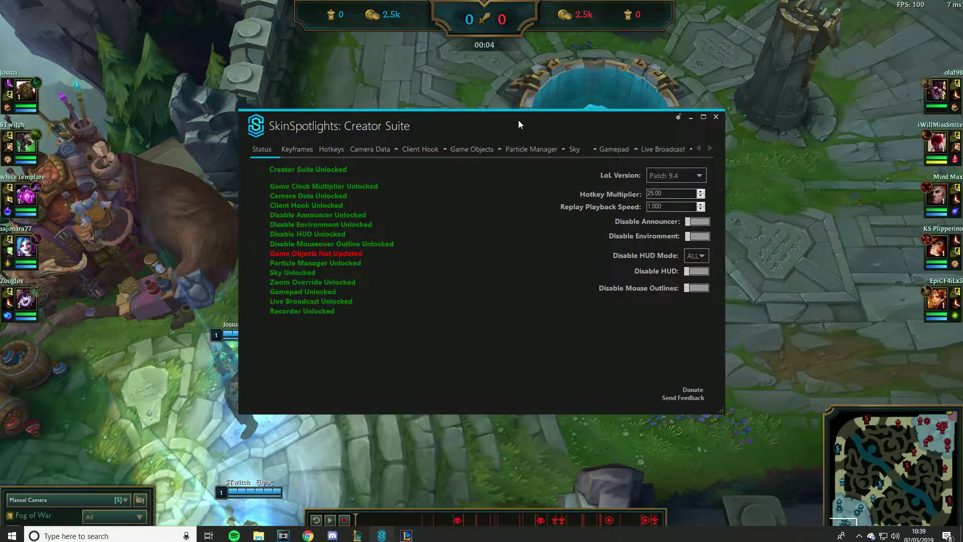
pyautogui.click(371, 150)
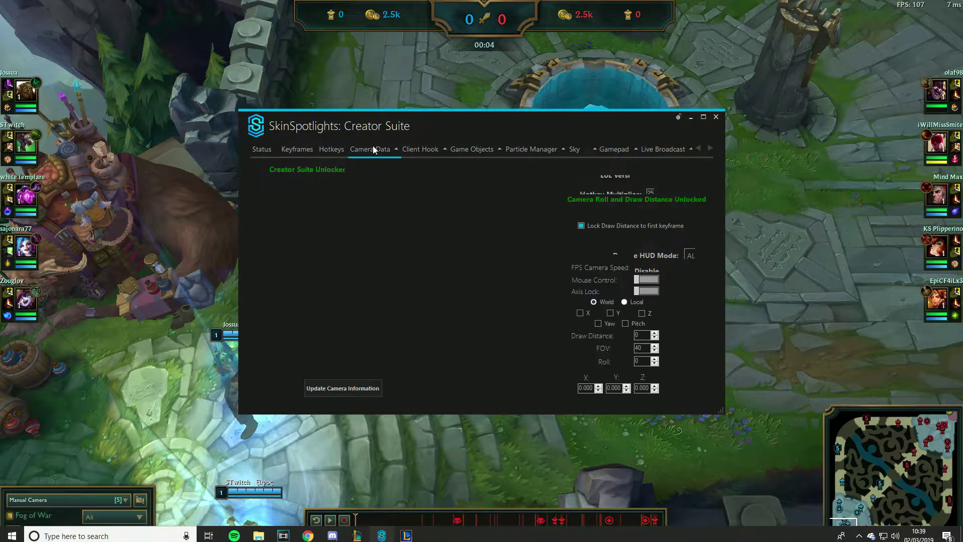
pyautogui.click(663, 253)
pyautogui.click(652, 269)
# Return to the replay and fly the FPS camera around the blue base to try its free movement and rotation
pyautogui.click(428, 93)
pyautogui.moveTo(429, 94); pyautogui.dragTo(460, 71)
pyautogui.scroll(2, 414, 95)
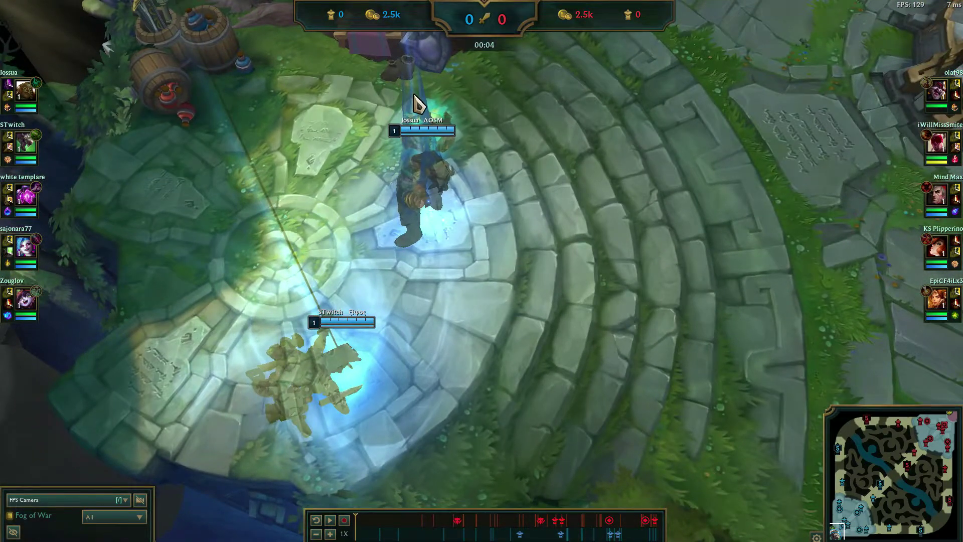
pyautogui.scroll(2, 414, 95)
pyautogui.moveTo(656, 180); pyautogui.dragTo(530, 237)
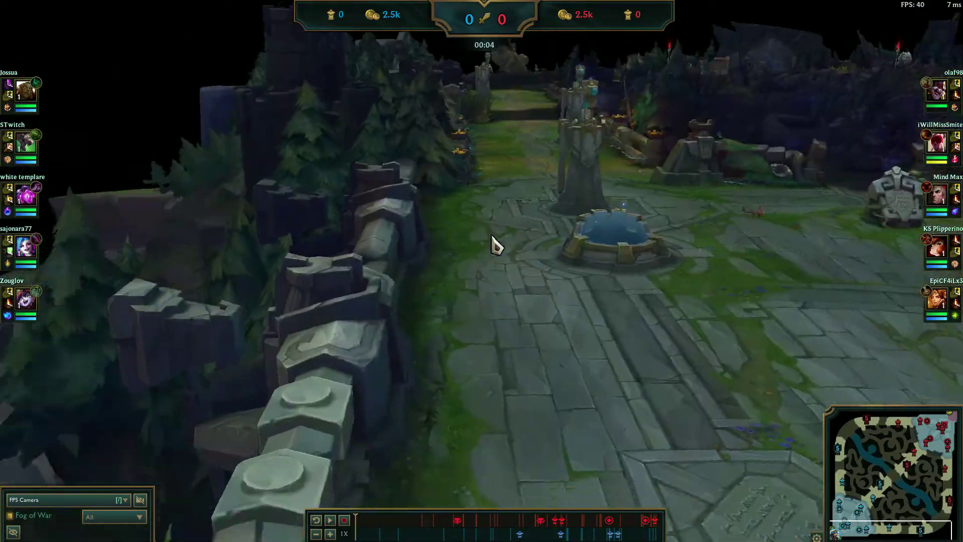
pyautogui.moveTo(492, 235); pyautogui.dragTo(447, 245)
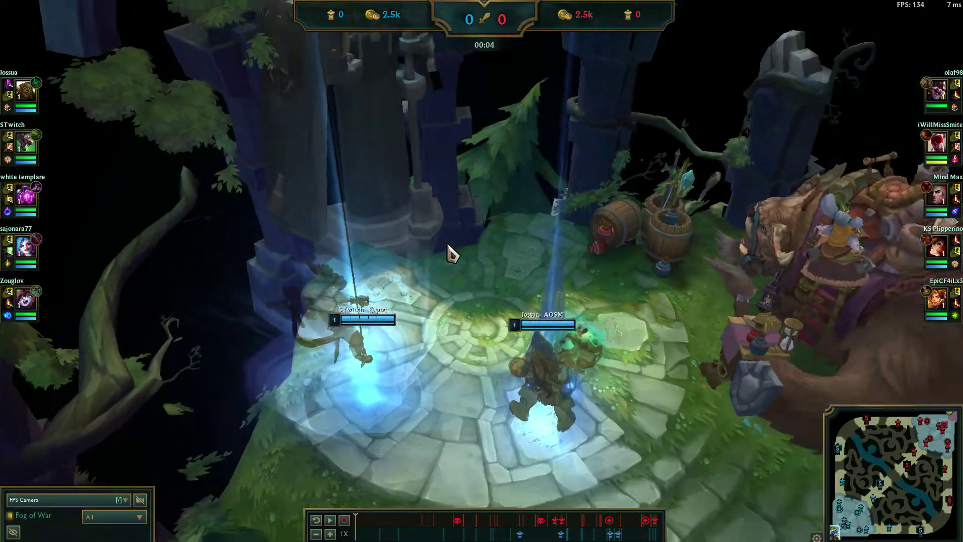
# Switch to Creator Suite and inject the Client Hook DLL into the running replay
pyautogui.hotkey('alt', 'Tab')
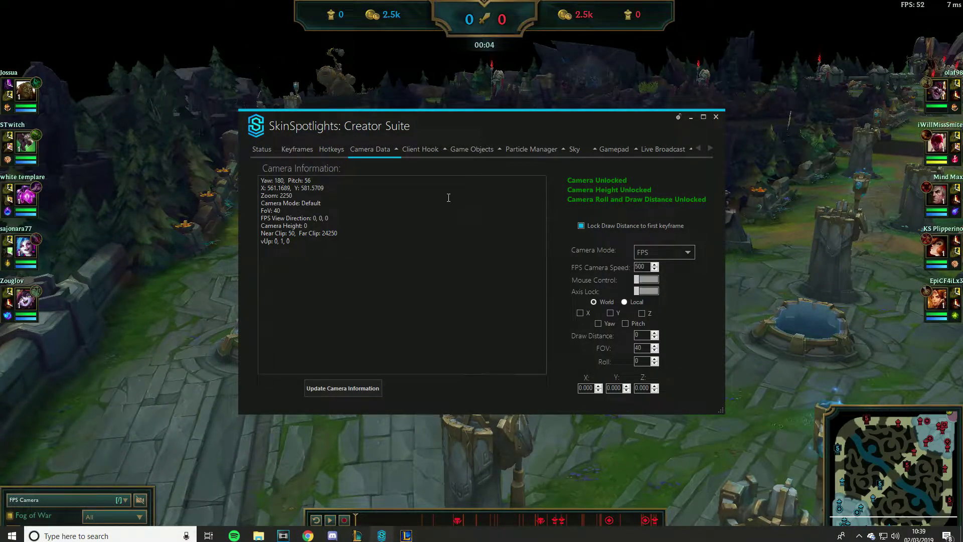
pyautogui.click(427, 152)
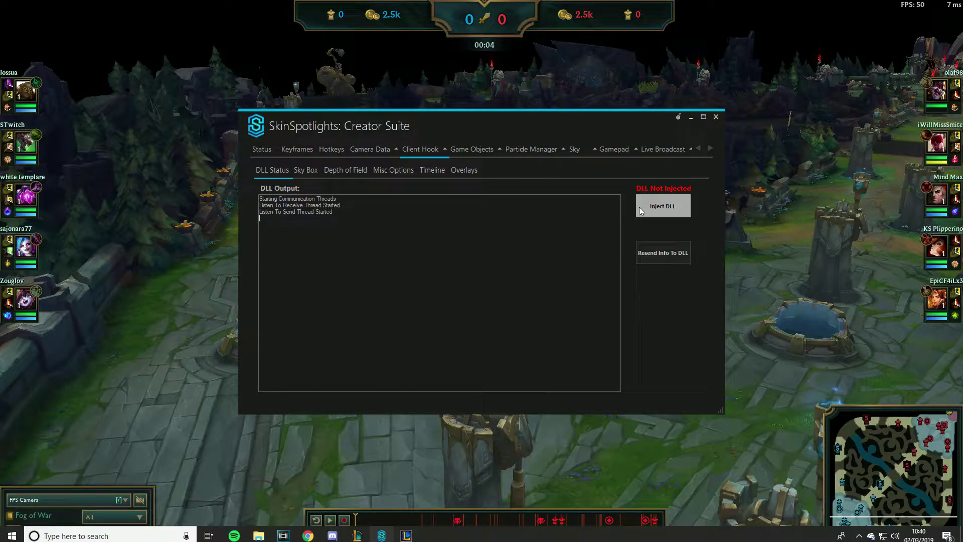
pyautogui.click(314, 171)
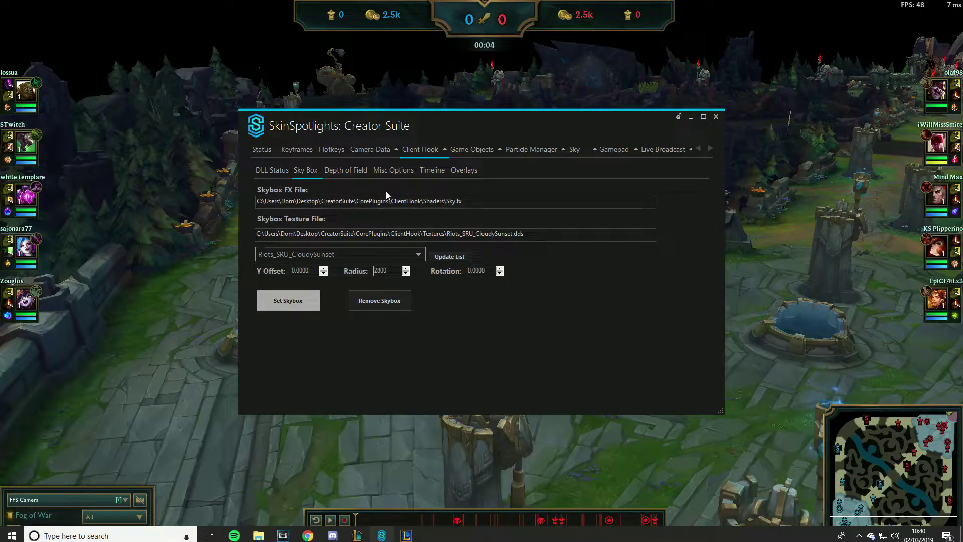
pyautogui.click(272, 170)
pyautogui.click(663, 206)
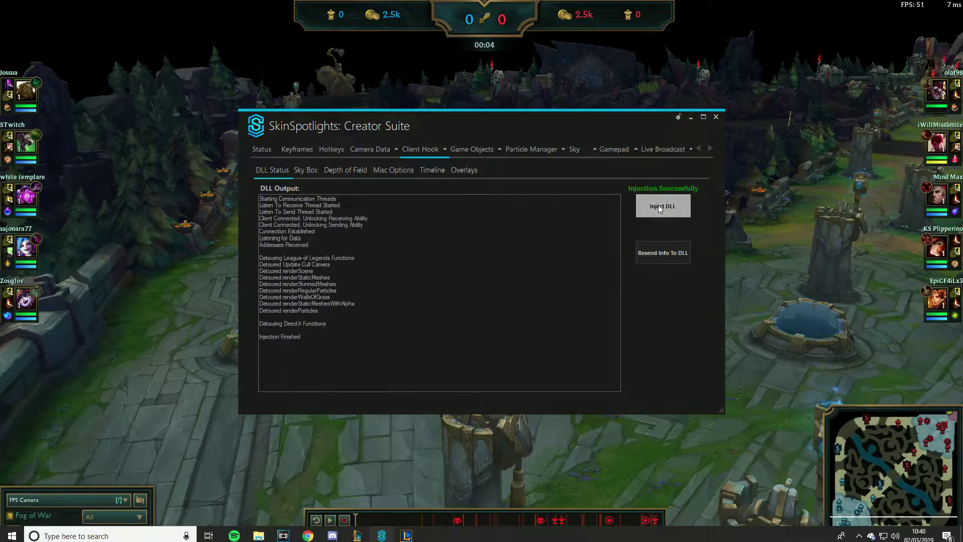
# Apply the Riots_SRU_CloudySunset skybox and turn the replay camera toward the horizon to inspect the sky
pyautogui.moveTo(336, 302); pyautogui.dragTo(281, 264)
pyautogui.click(305, 170)
pyautogui.click(289, 300)
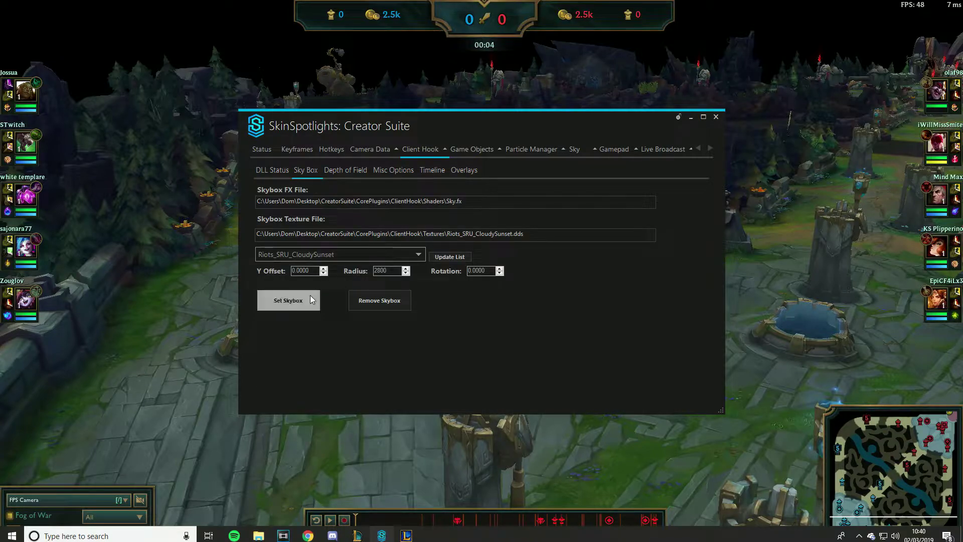
pyautogui.click(798, 257)
pyautogui.moveTo(801, 250); pyautogui.dragTo(808, 248)
# Change the skybox texture to Riot_SRU_Night and apply it to the replay
pyautogui.hotkey('alt', 'Tab')
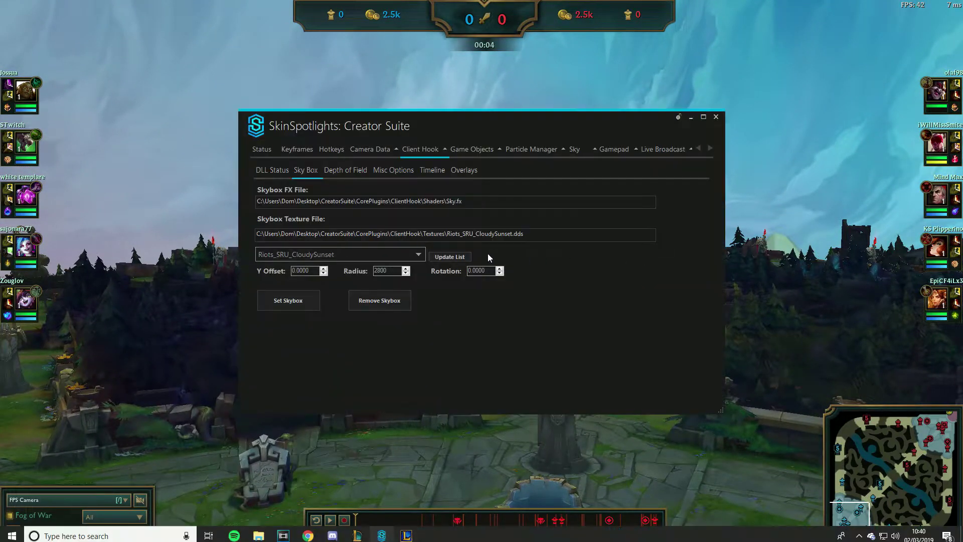
pyautogui.click(419, 255)
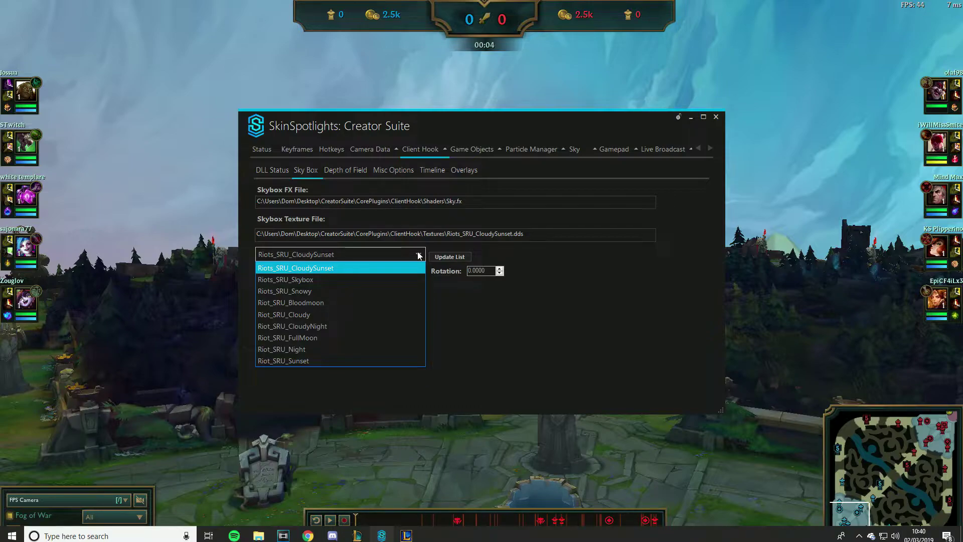
pyautogui.click(413, 251)
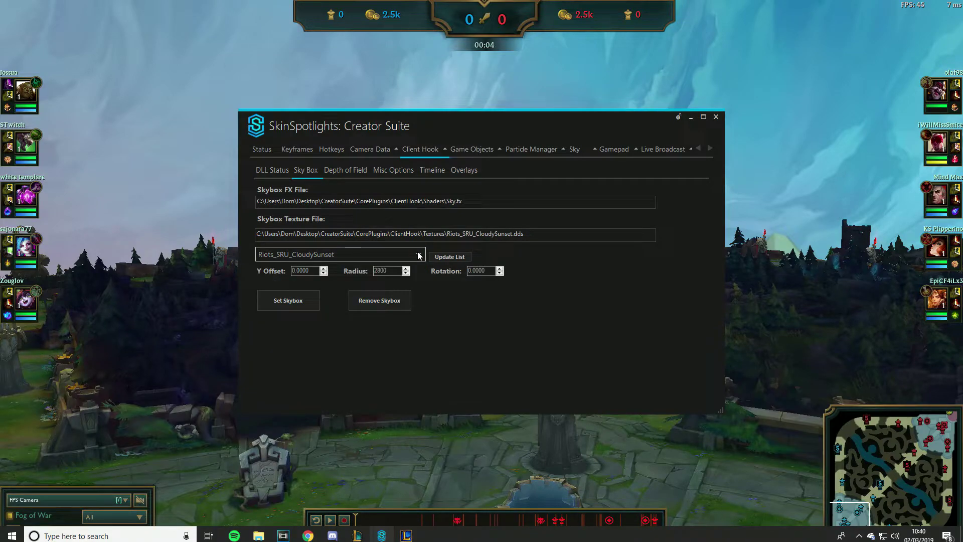
pyautogui.click(381, 253)
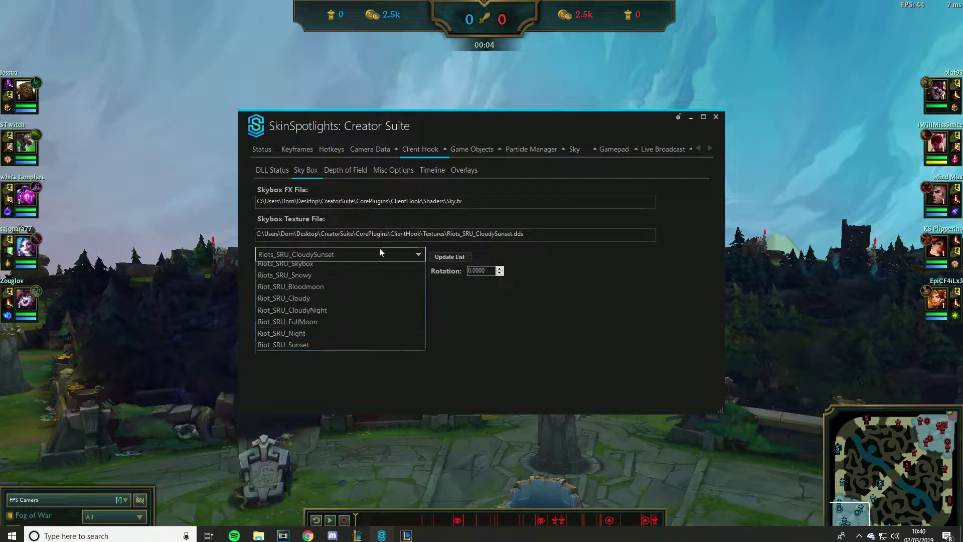
pyautogui.click(314, 349)
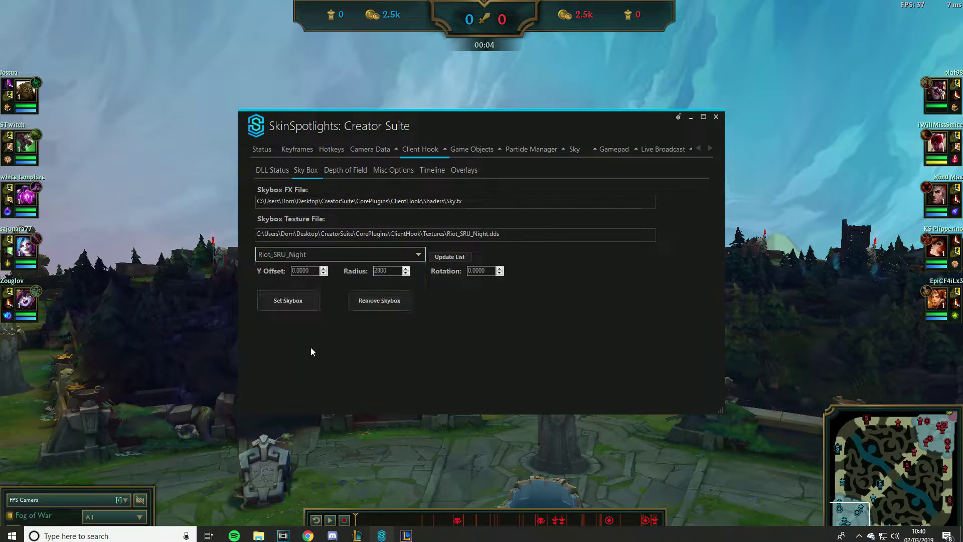
pyautogui.click(297, 305)
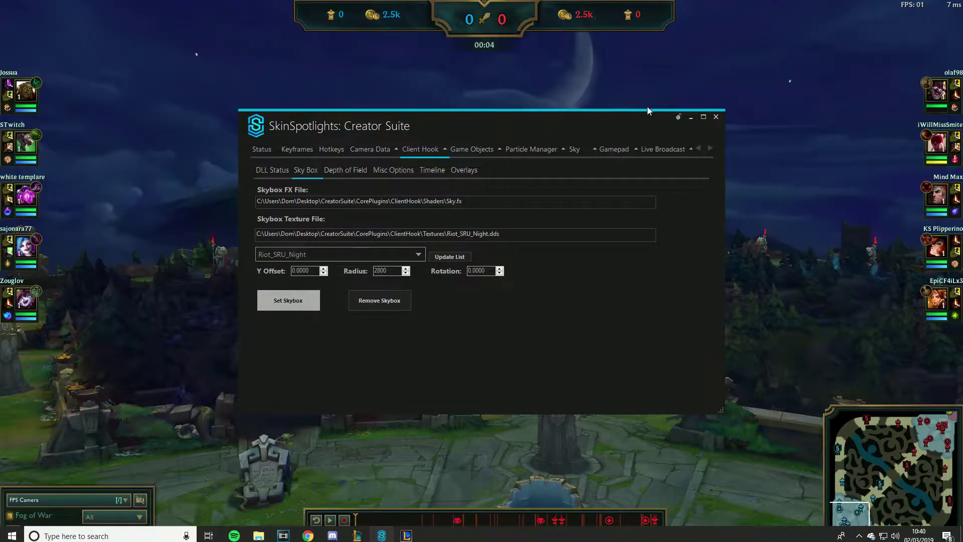
# Return to the replay, select Lee Sin on the red team, and jump playback to about 06:54
pyautogui.click(656, 108)
pyautogui.moveTo(621, 322); pyautogui.dragTo(701, 348)
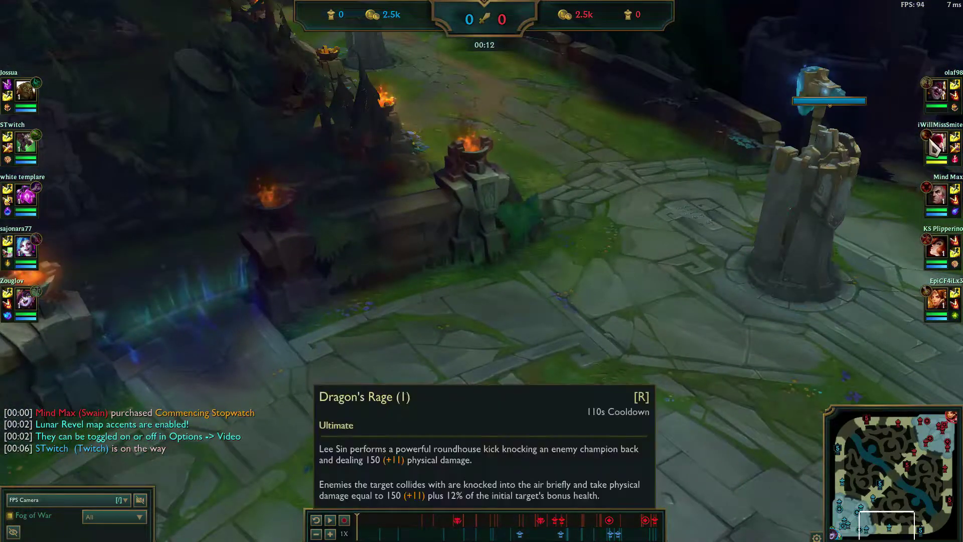
pyautogui.click(930, 141)
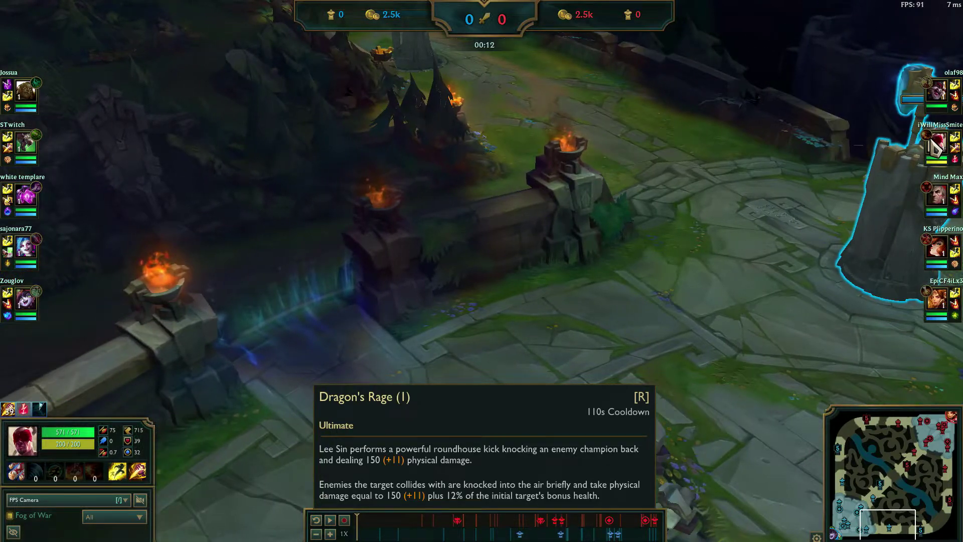
pyautogui.click(931, 141)
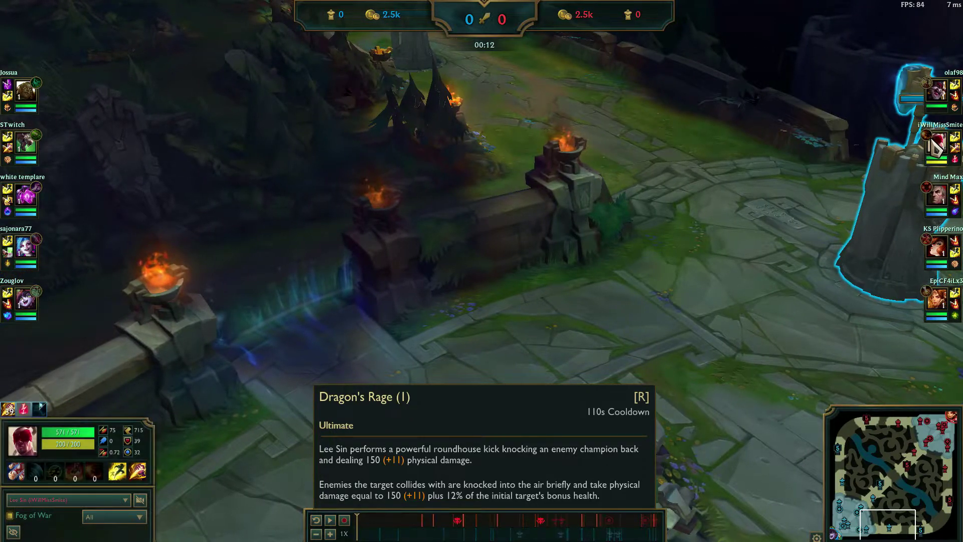
pyautogui.click(430, 524)
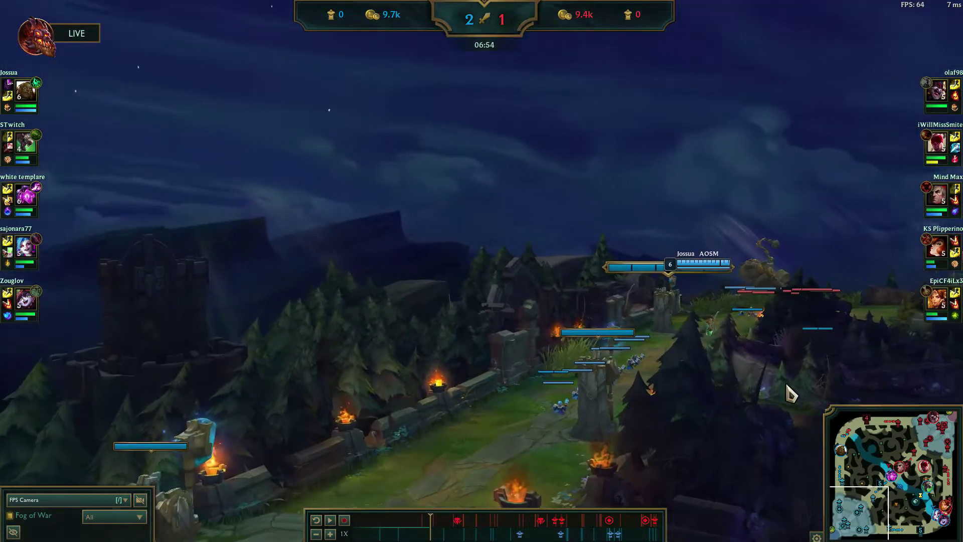
# Switch to Creator Suite and set the FPS Camera Speed to 2000, returning to the replay
pyautogui.moveTo(787, 385); pyautogui.dragTo(816, 384)
pyautogui.hotkey('alt', 'Tab')
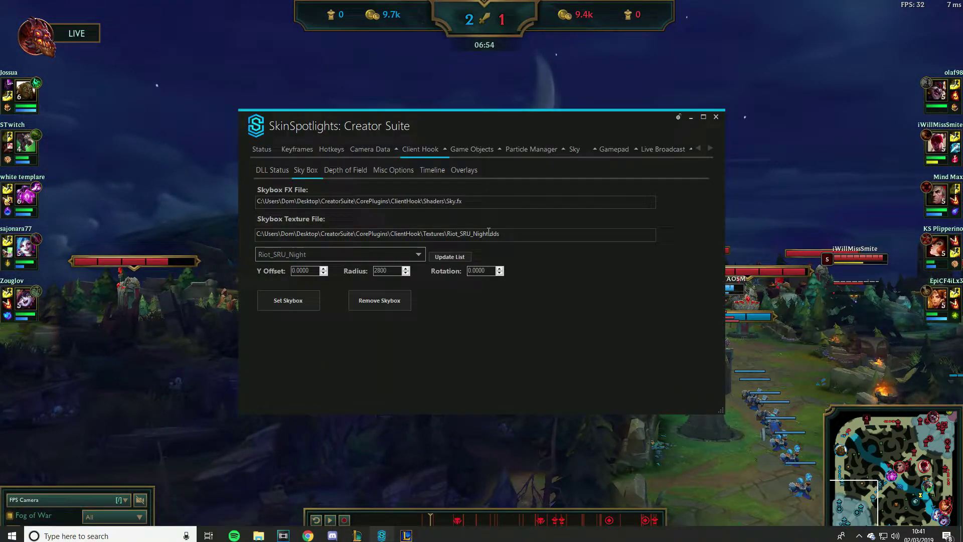
pyautogui.click(369, 151)
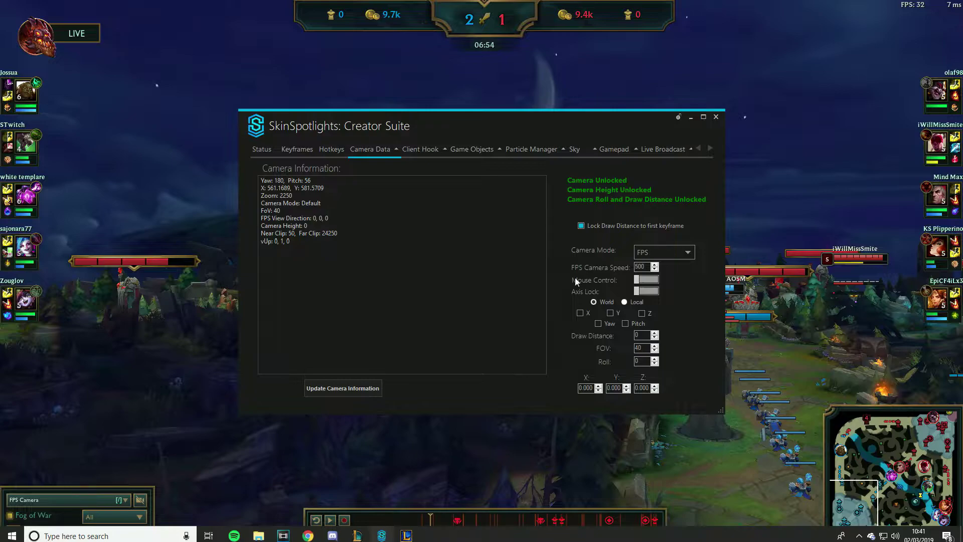
pyautogui.moveTo(646, 266); pyautogui.dragTo(529, 264)
pyautogui.write('2000')
pyautogui.click(904, 172)
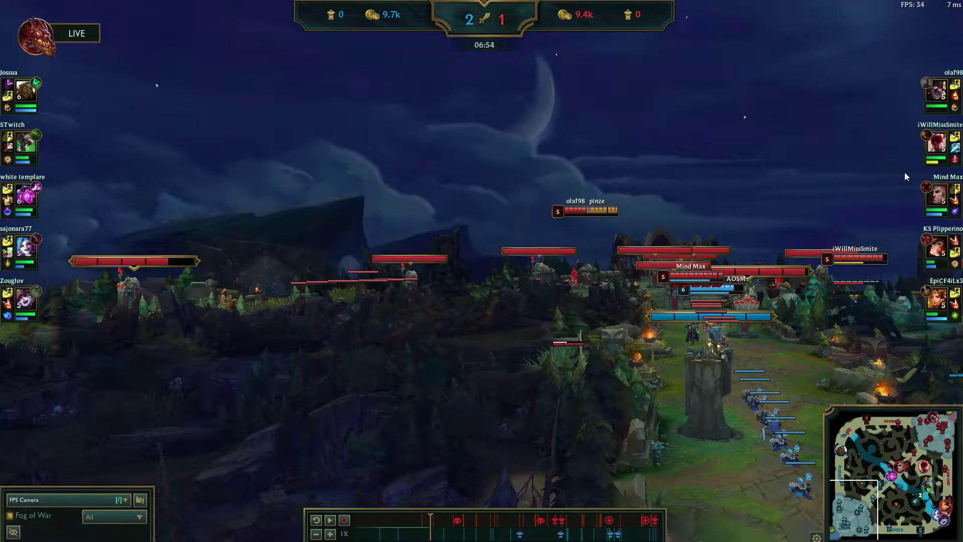
# Fly the FPS camera across the map to the jungle camp where Twitch is fighting and tilt it down
pyautogui.press('w')
pyautogui.moveTo(904, 176); pyautogui.dragTo(917, 173)
pyautogui.press('d')
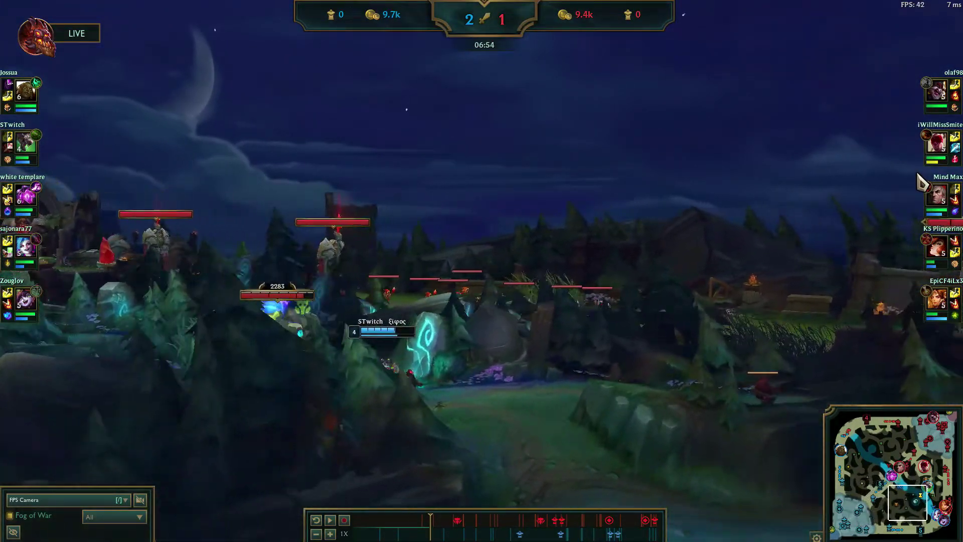
pyautogui.press('w')
pyautogui.moveTo(917, 174); pyautogui.dragTo(897, 183)
pyautogui.press('s')
# Set the FPS Camera Speed to 500 in Creator Suite and return to the replay
pyautogui.hotkey('alt', 'Tab')
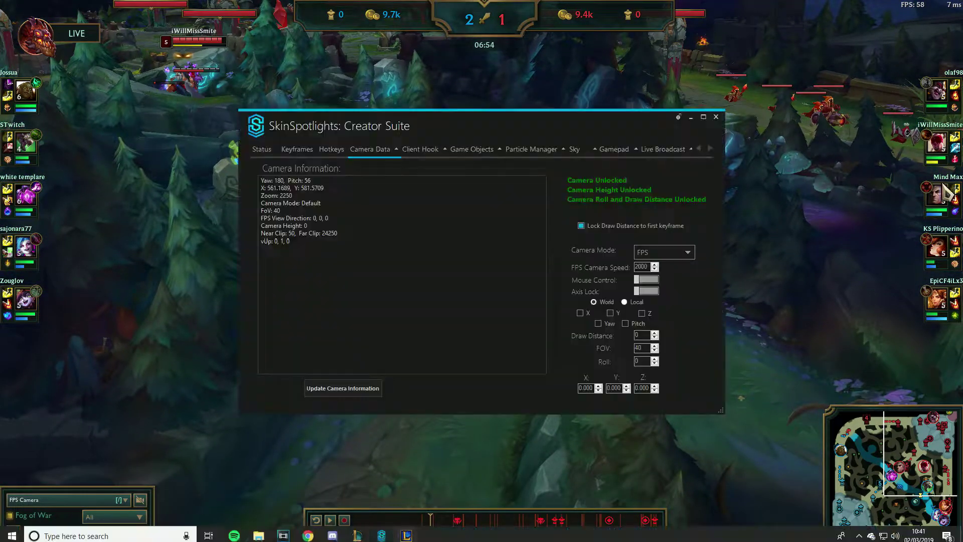
pyautogui.moveTo(649, 266); pyautogui.dragTo(607, 261)
pyautogui.write('5')
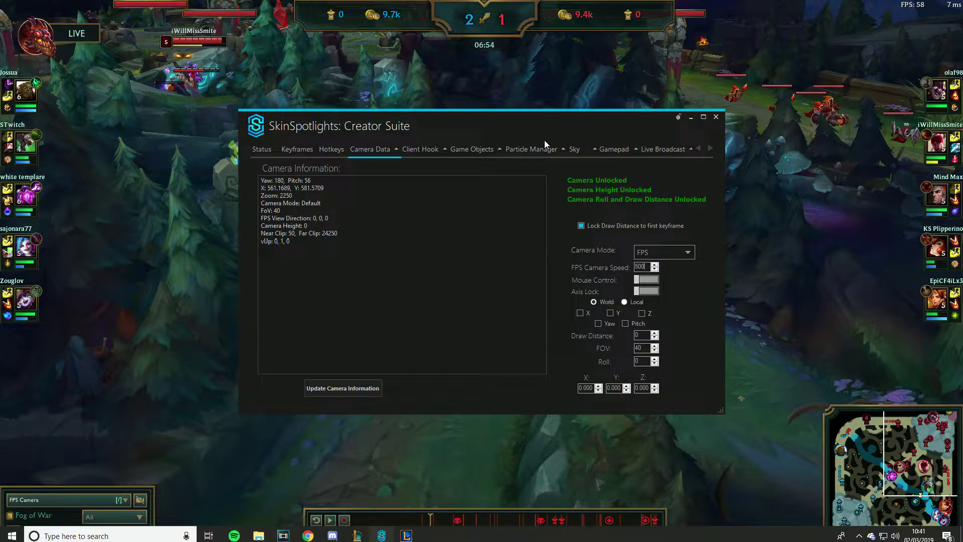
pyautogui.click(492, 101)
# Move the camera close to Twitch and the jungle monster, play the replay, and pause it at about 07:00
pyautogui.press('w')
pyautogui.moveTo(469, 120)
pyautogui.mouseDown()
pyautogui.moveTo(445, 126)
pyautogui.moveTo(458, 125)
pyautogui.mouseUp()
pyautogui.press('w')
pyautogui.press('p')
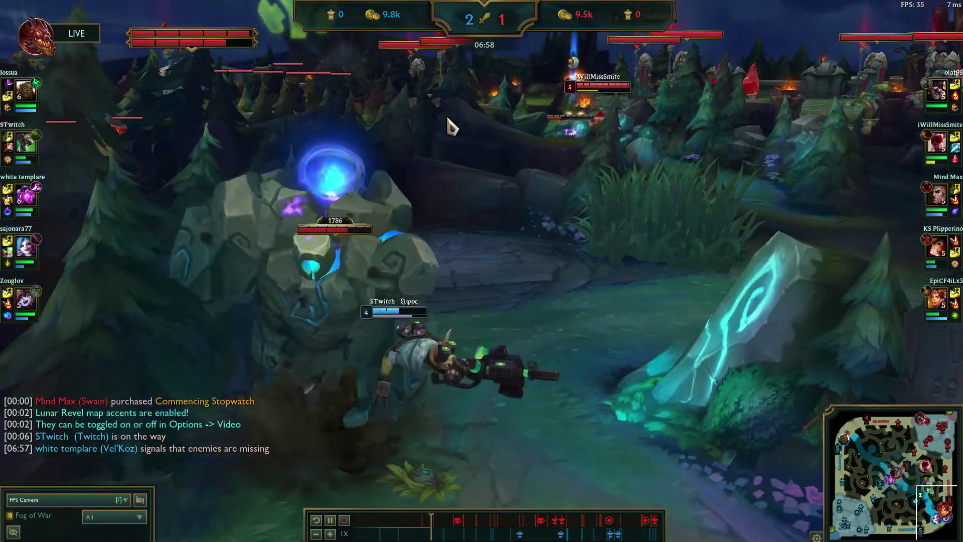
pyautogui.press('p')
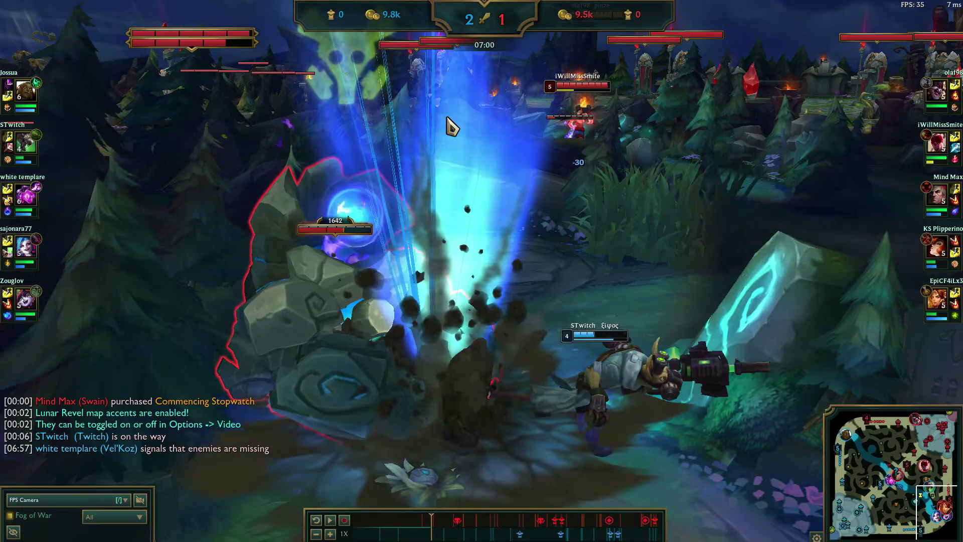
# Open Creator Suite's Keyframes hotkeys and examine the bindings for Add Keyframe and Activate Keyframes
pyautogui.hotkey('alt', 'Tab')
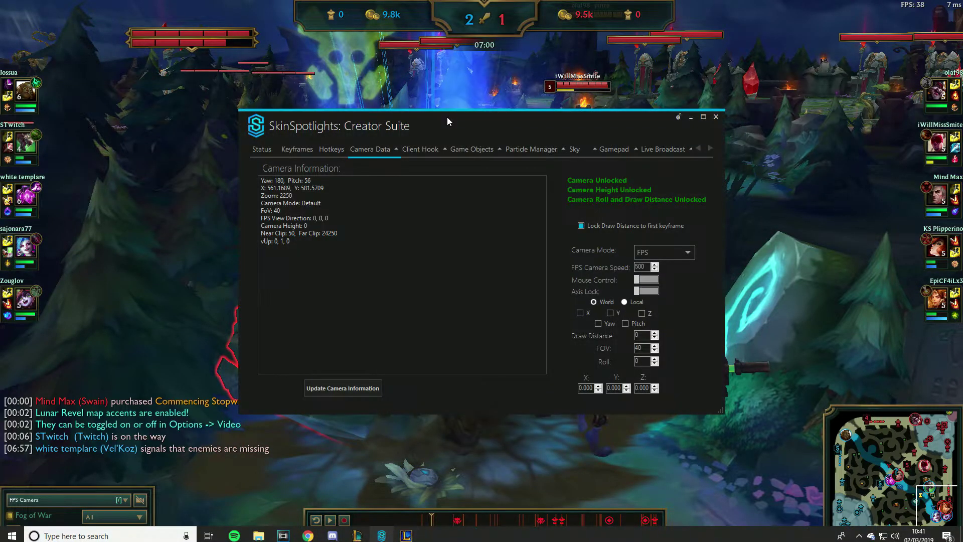
pyautogui.click(293, 149)
pyautogui.click(322, 150)
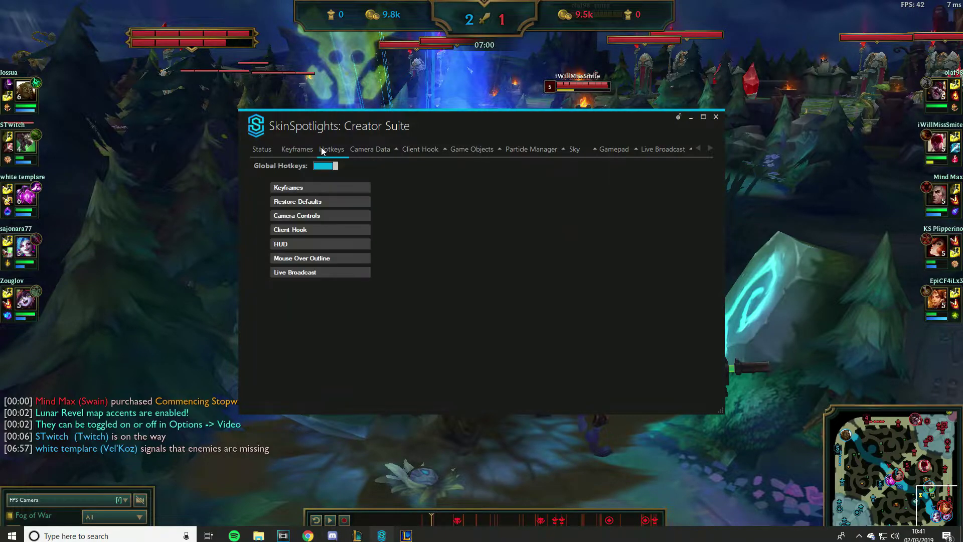
pyautogui.click(311, 187)
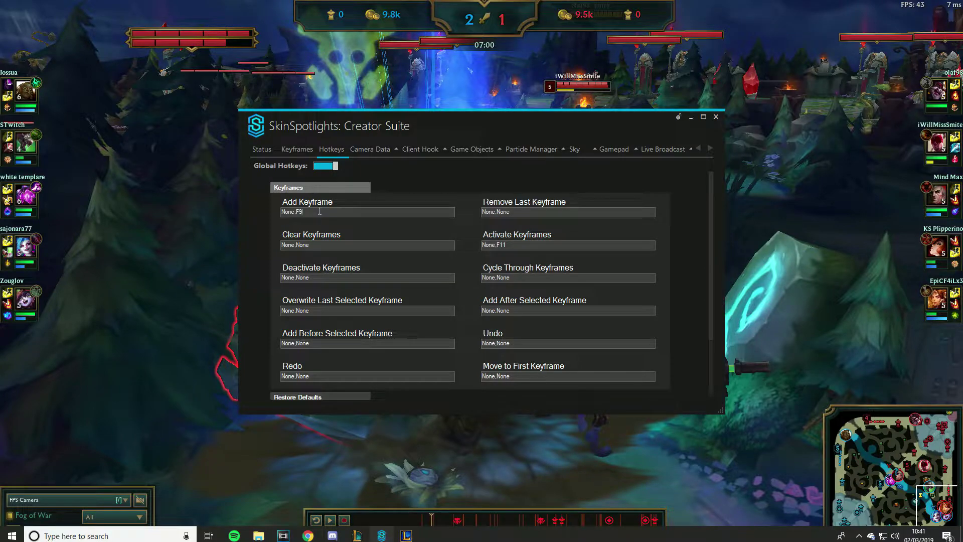
pyautogui.click(514, 245)
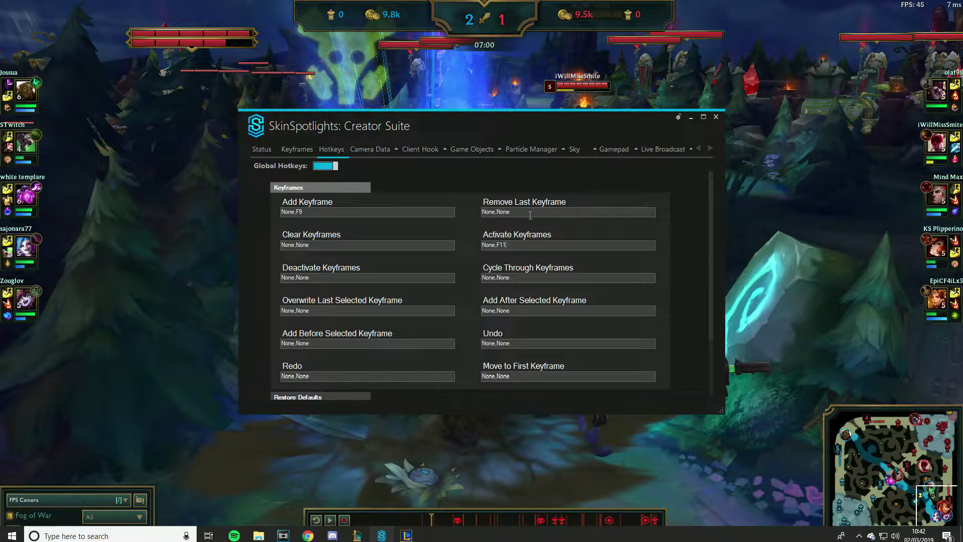
# Look through the Restore Defaults and Camera Controls hotkeys, down to Increase Roll and Decrease Roll
pyautogui.click(357, 187)
pyautogui.click(343, 201)
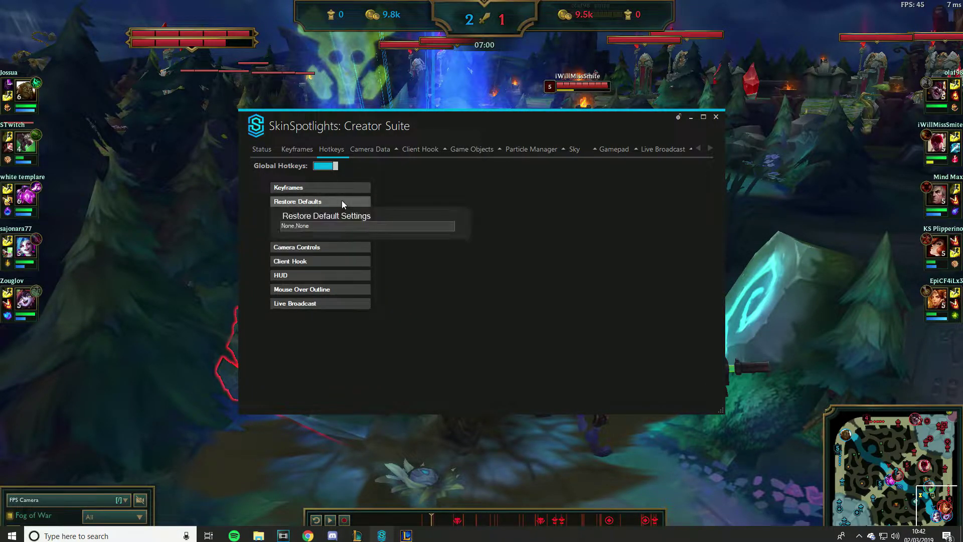
pyautogui.click(343, 201)
pyautogui.click(332, 215)
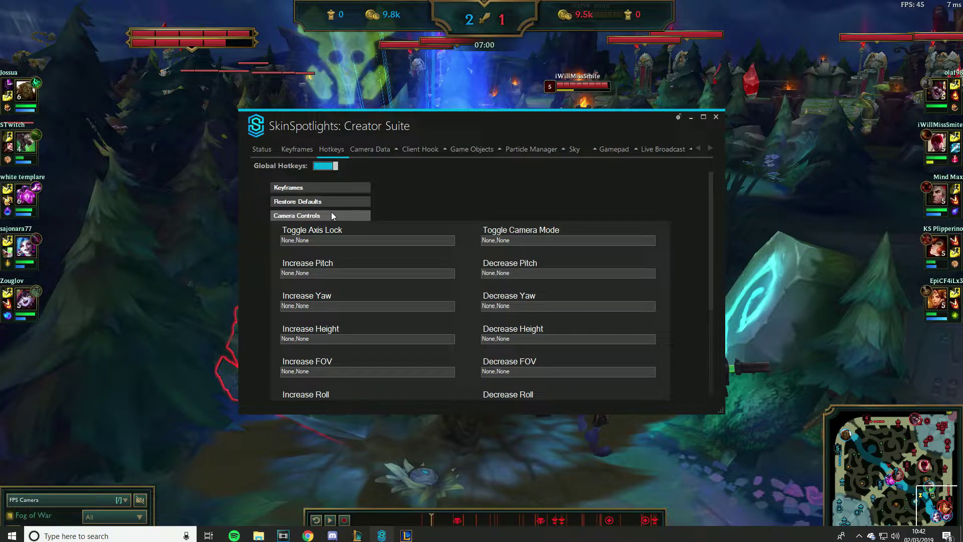
pyautogui.moveTo(709, 225); pyautogui.dragTo(711, 263)
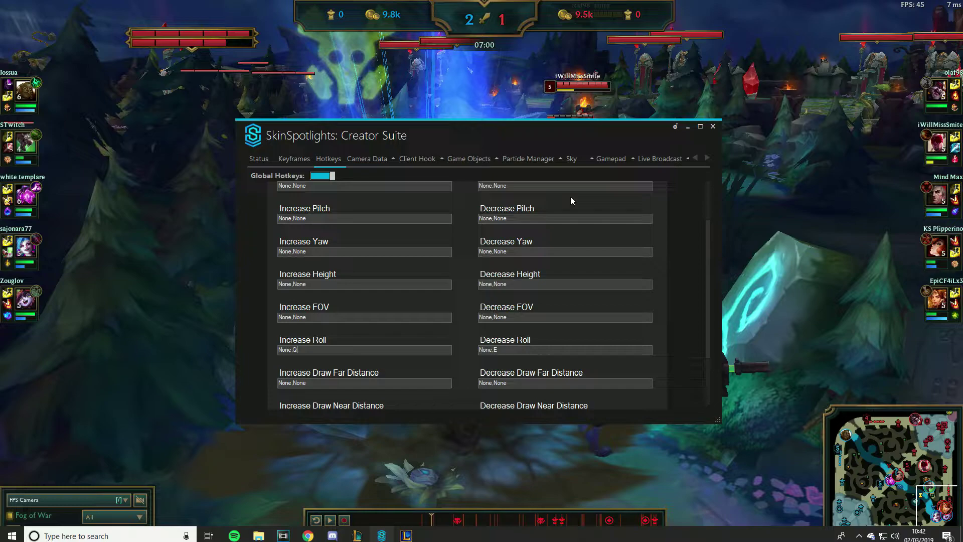
# Return to the replay, test rolling the camera in both directions, level it, and reframe the jungle view
pyautogui.click(544, 108)
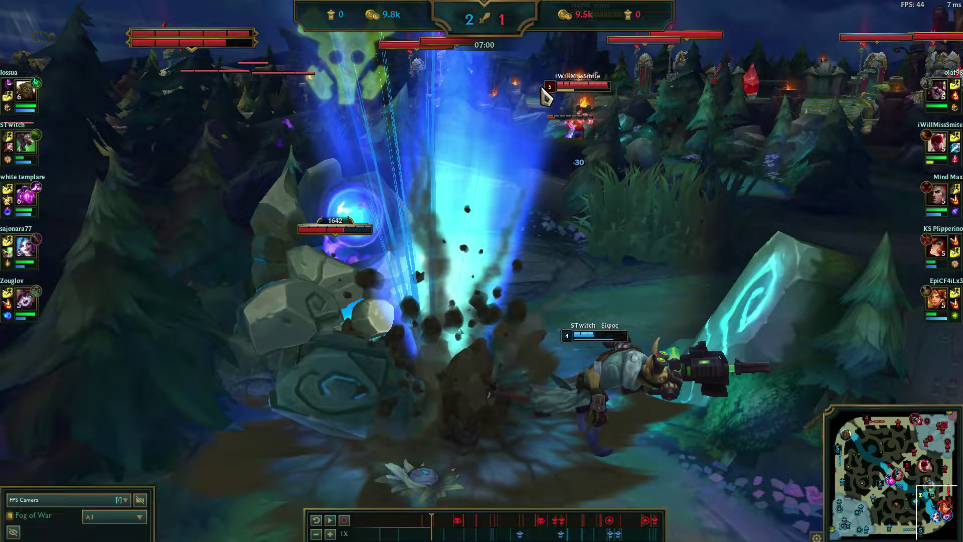
pyautogui.press('q')
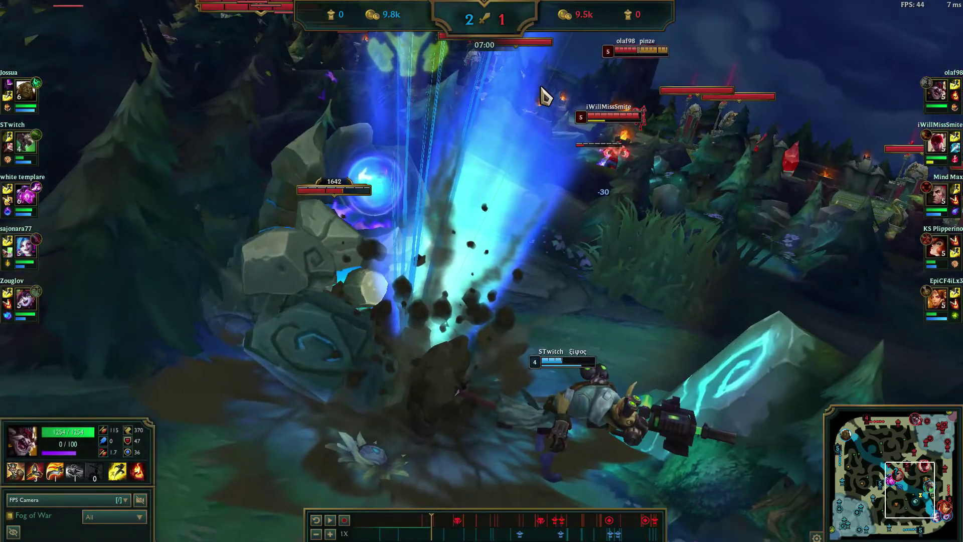
pyautogui.press('e')
pyautogui.press('q')
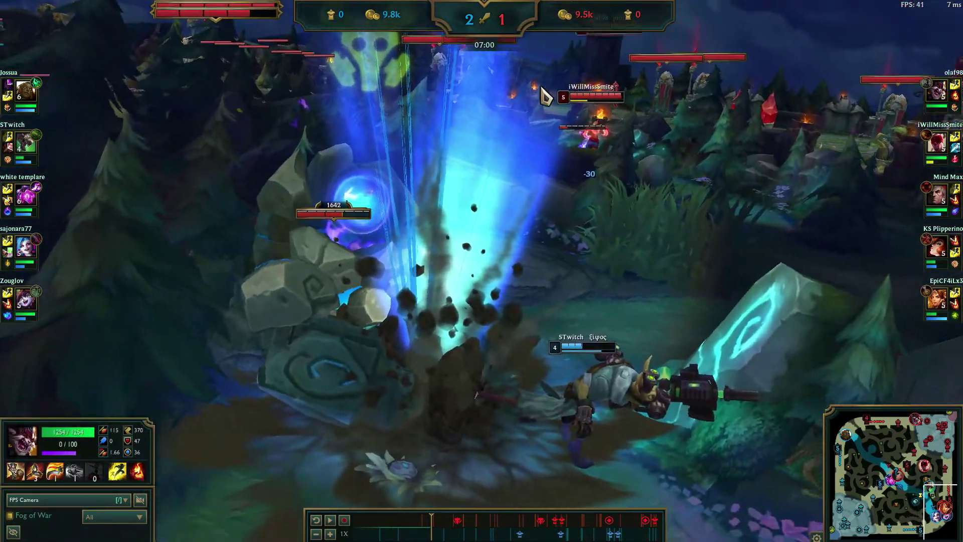
pyautogui.press('e')
pyautogui.press('q')
pyautogui.press('e')
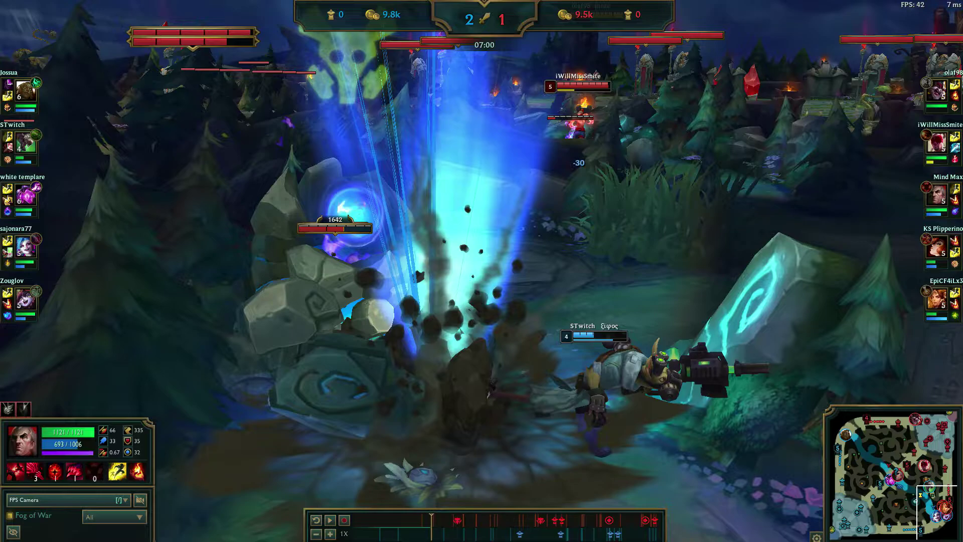
pyautogui.moveTo(537, 86)
pyautogui.mouseDown()
pyautogui.moveTo(541, 77)
pyautogui.moveTo(534, 94)
pyautogui.moveTo(540, 86)
pyautogui.mouseUp()
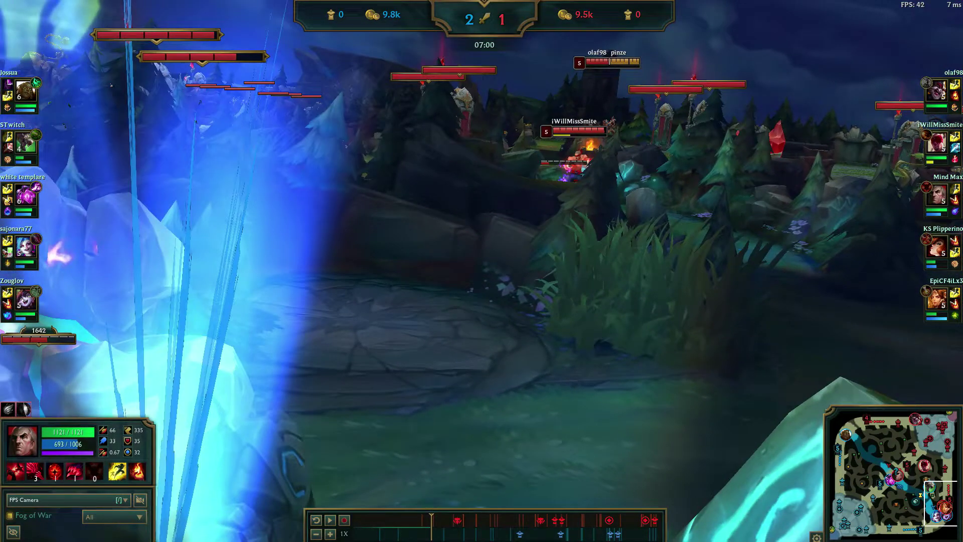
# Resume the replay, try faster playback up to about 07:09, and slow the speed to 0.25X
pyautogui.click(330, 520)
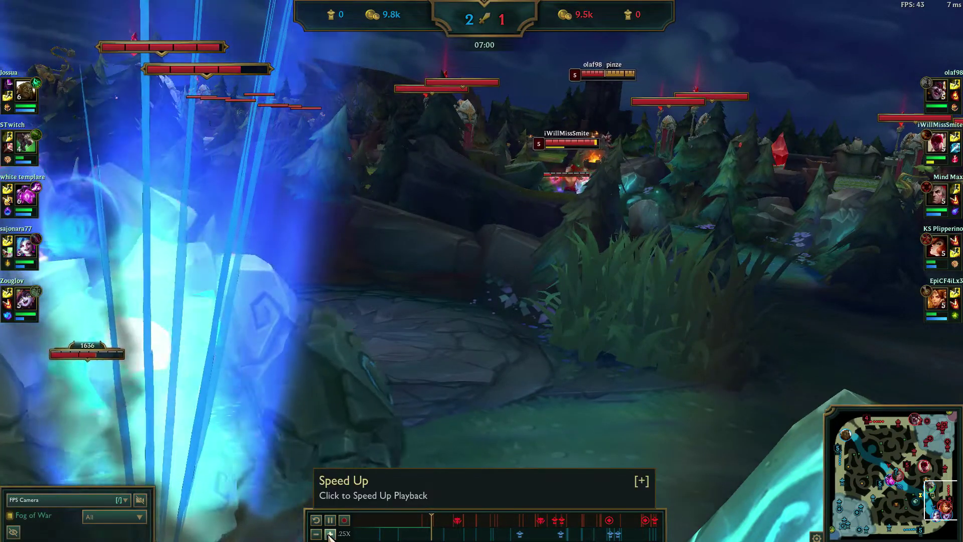
pyautogui.click(328, 534)
pyautogui.click(327, 534)
pyautogui.click(327, 533)
pyautogui.click(316, 534)
pyautogui.click(316, 533)
pyautogui.click(316, 534)
pyautogui.click(316, 533)
pyautogui.click(316, 533)
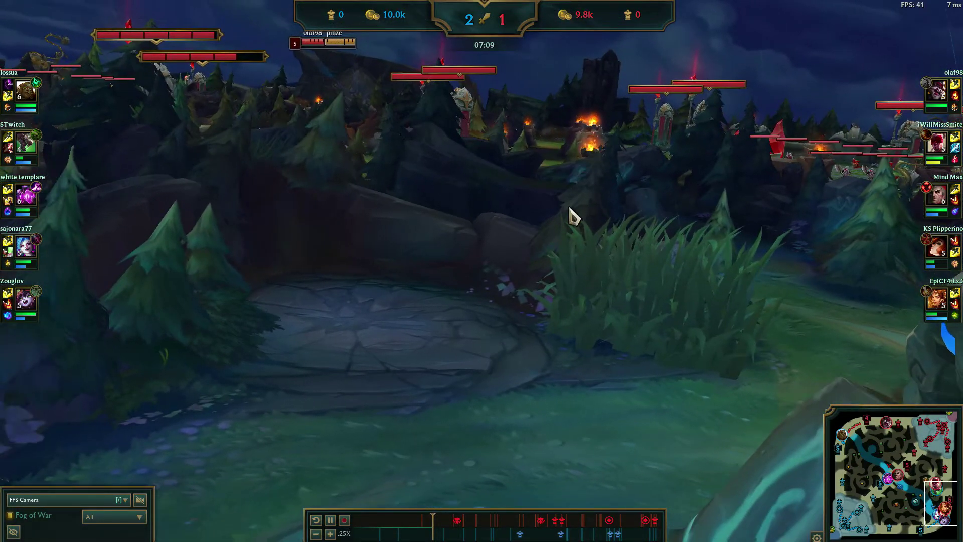
# Enable Disable Mouse Outlines and Disable HUD in Creator Suite, returning to the replay
pyautogui.hotkey('alt', 'Tab')
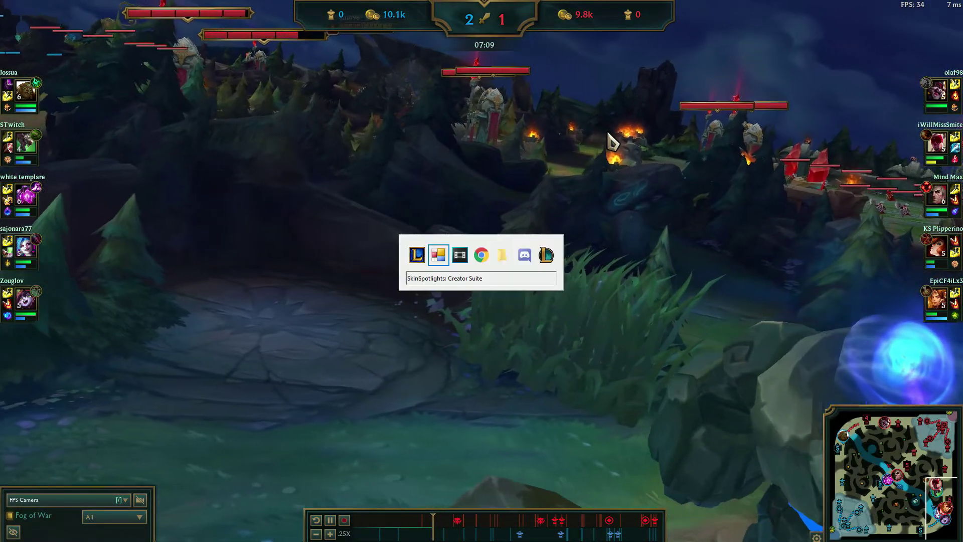
pyautogui.click(261, 159)
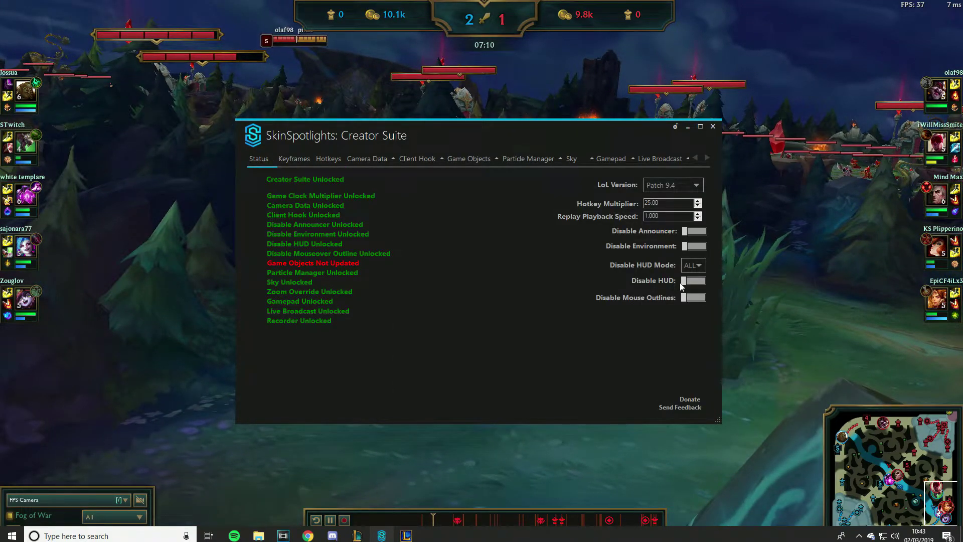
pyautogui.click(692, 298)
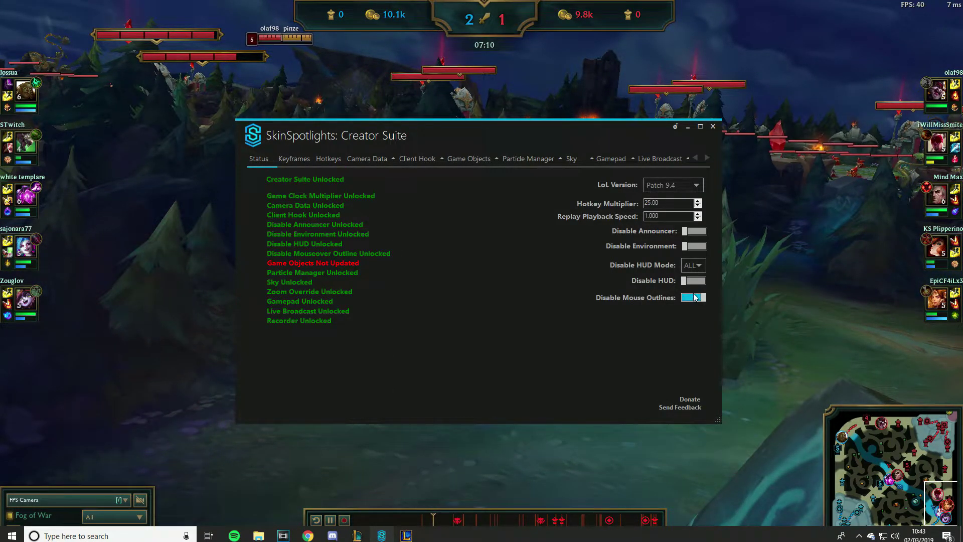
pyautogui.click(696, 281)
pyautogui.click(616, 99)
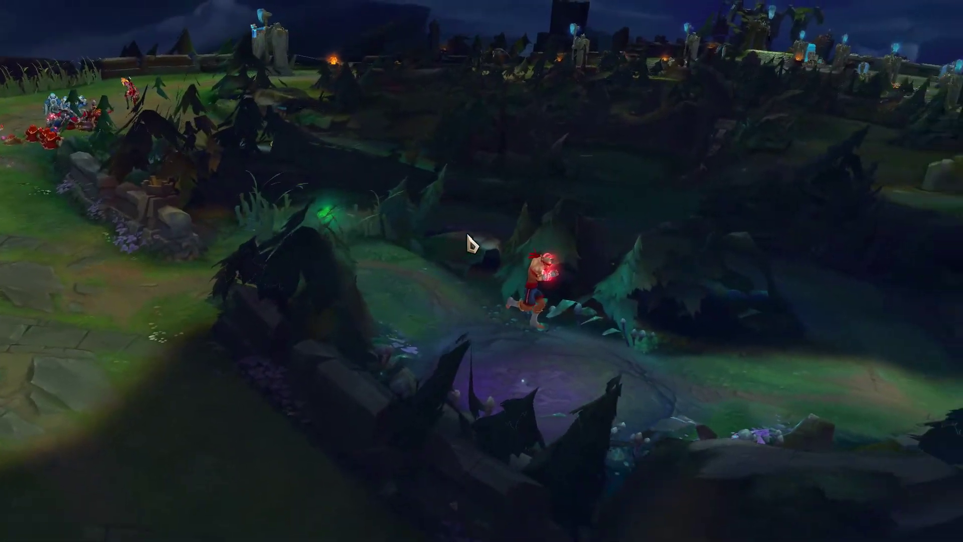
# Temporarily restore the HUD to turn off Fog of War in the replay, and hide the HUD again
pyautogui.hotkey('alt', 'Tab')
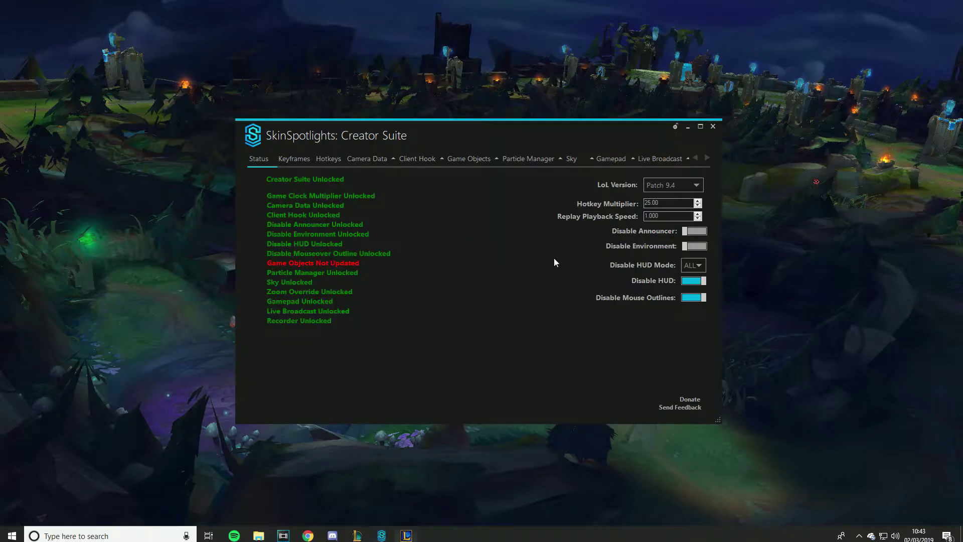
pyautogui.click(693, 281)
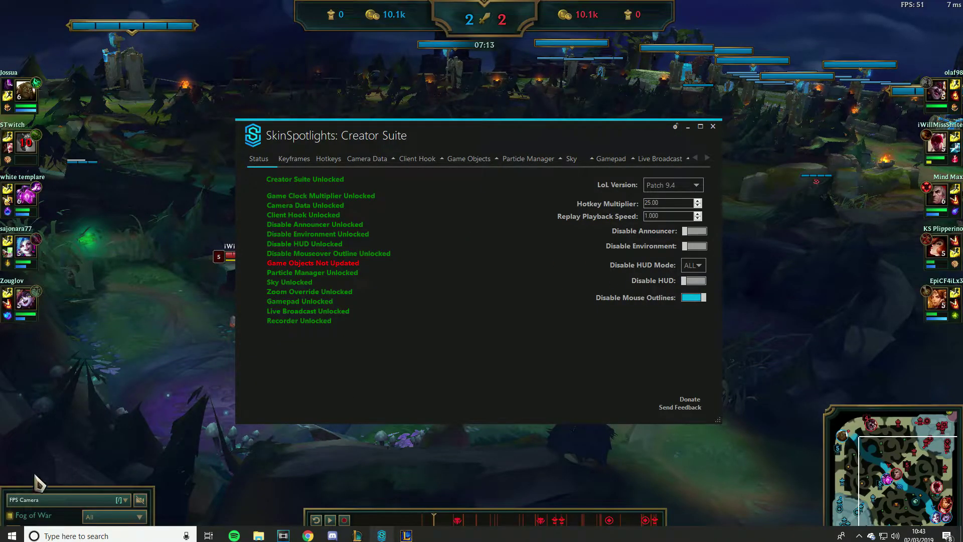
pyautogui.click(11, 520)
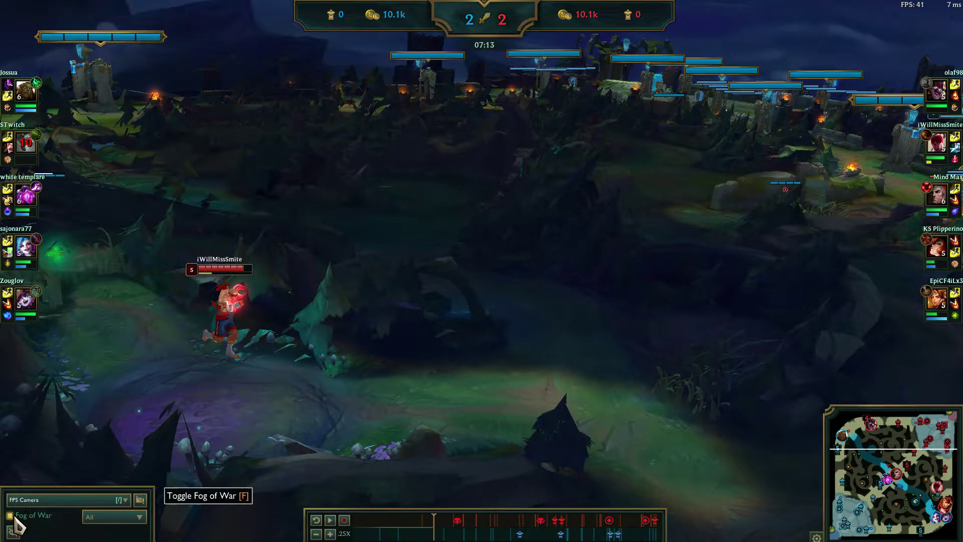
pyautogui.click(10, 516)
pyautogui.hotkey('alt', 'Tab')
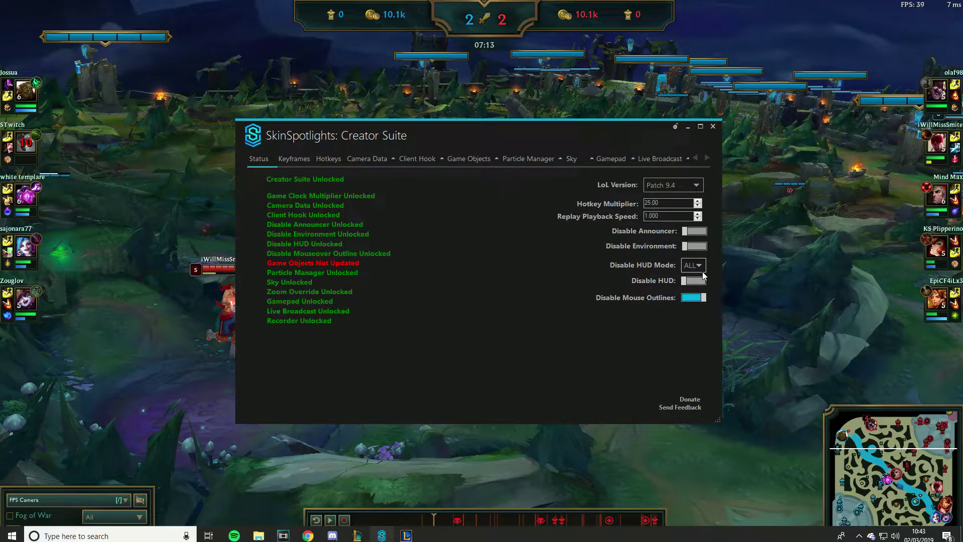
pyautogui.click(695, 280)
pyautogui.click(626, 108)
# Turn on Particle Fix and Disable Backface Culling in Creator Suite's Client Hook miscellaneous options
pyautogui.hotkey('alt', 'Tab')
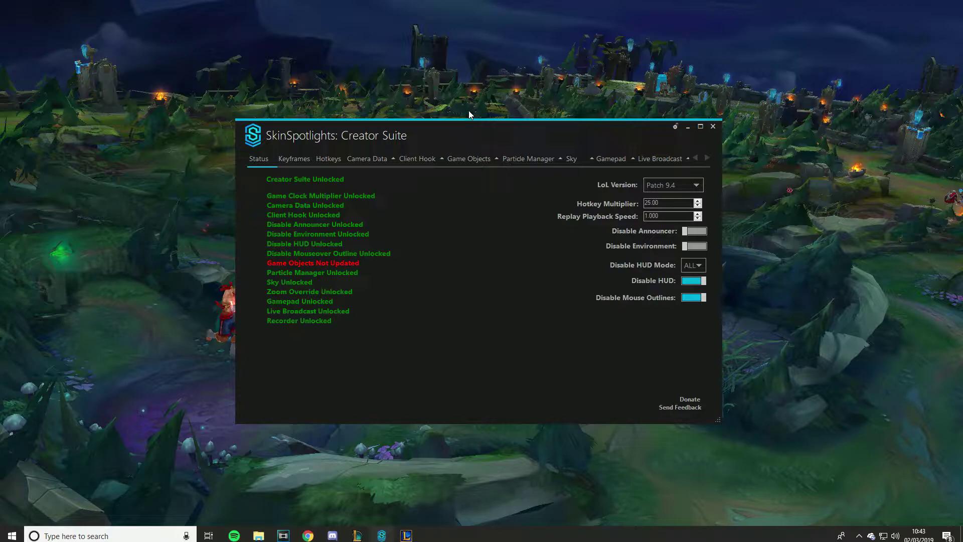
pyautogui.click(480, 164)
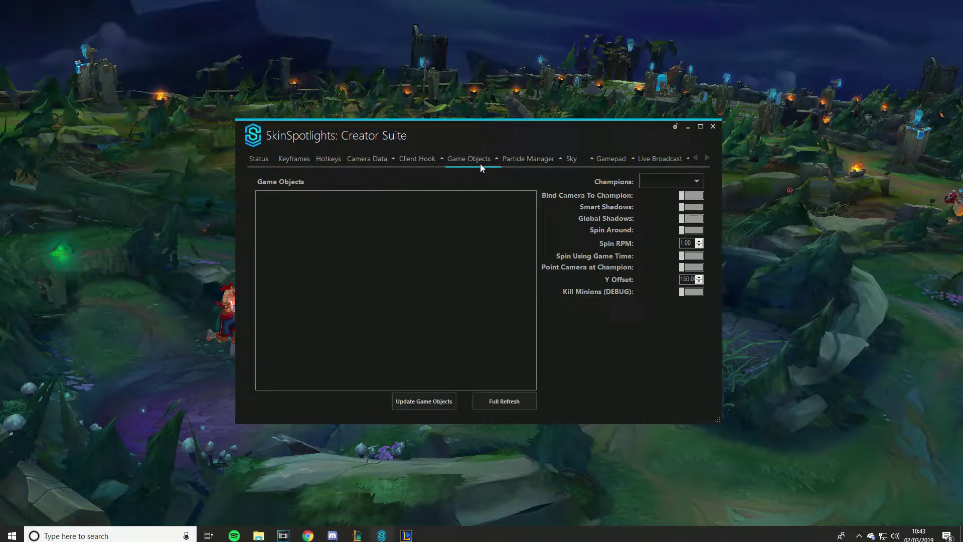
pyautogui.click(439, 161)
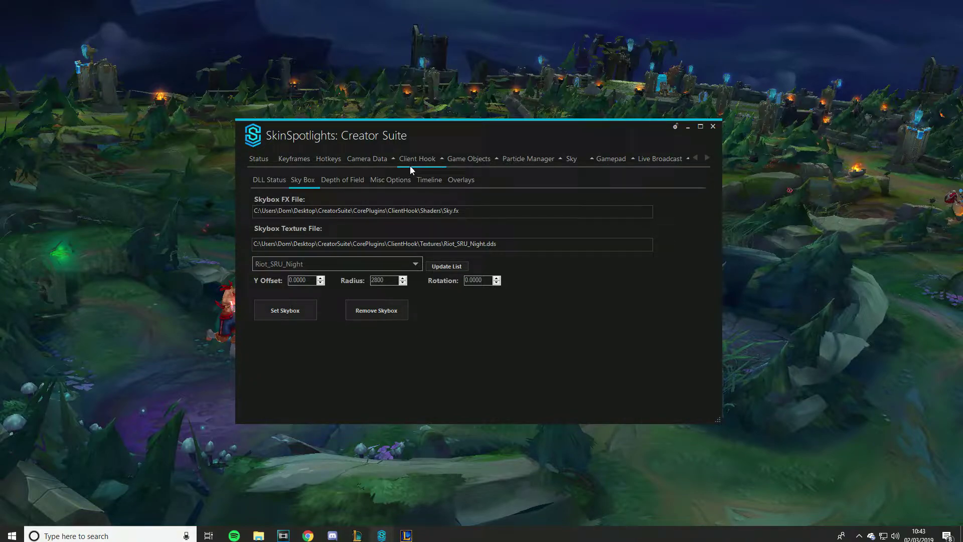
pyautogui.click(343, 181)
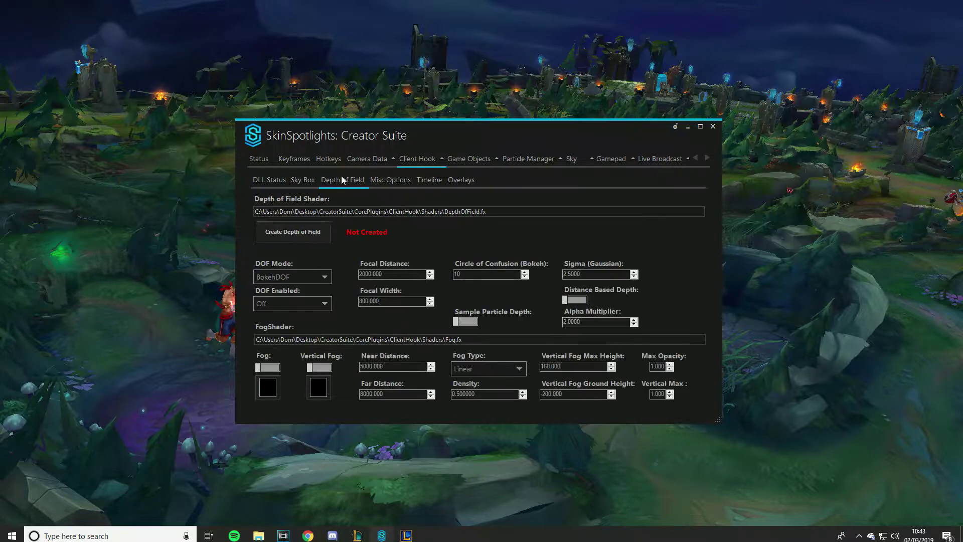
pyautogui.click(373, 179)
pyautogui.click(360, 215)
pyautogui.click(360, 226)
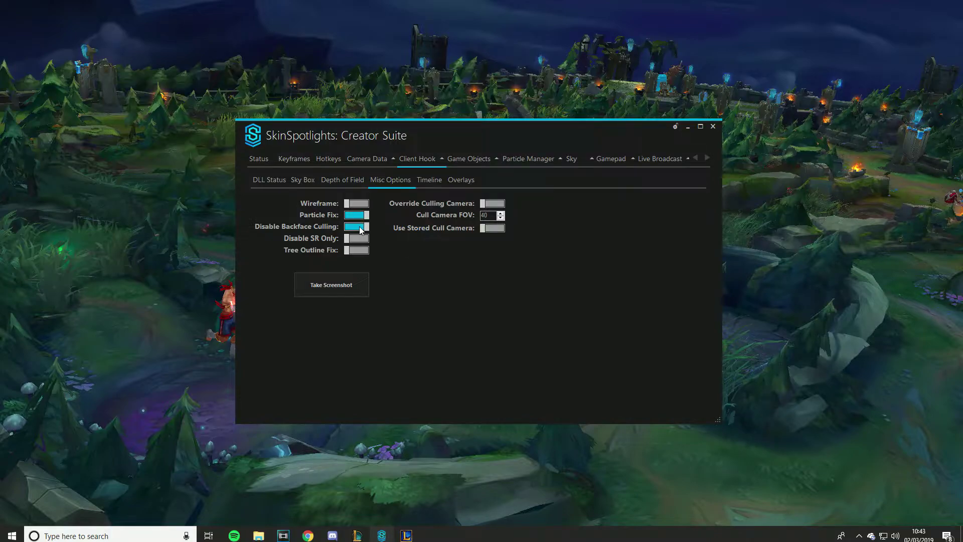
# Toggle Disable Backface Culling off and on to compare the map rendering, leaving it enabled
pyautogui.click(360, 228)
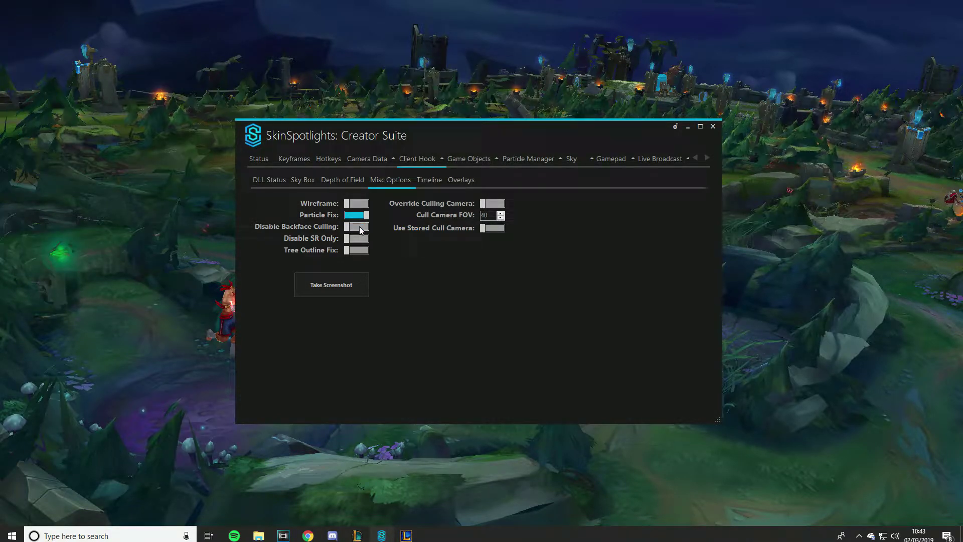
pyautogui.click(361, 228)
pyautogui.click(360, 229)
pyautogui.click(361, 228)
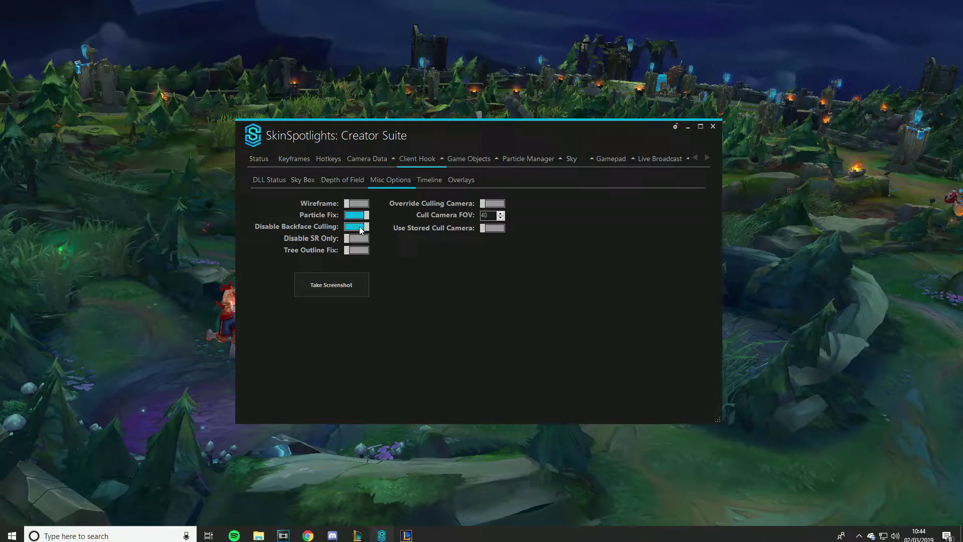
# Enable Tree Outline Fix, comparing the trees up close in the replay with it on and off, and return to the replay
pyautogui.click(359, 250)
pyautogui.click(359, 251)
pyautogui.click(359, 252)
pyautogui.click(359, 253)
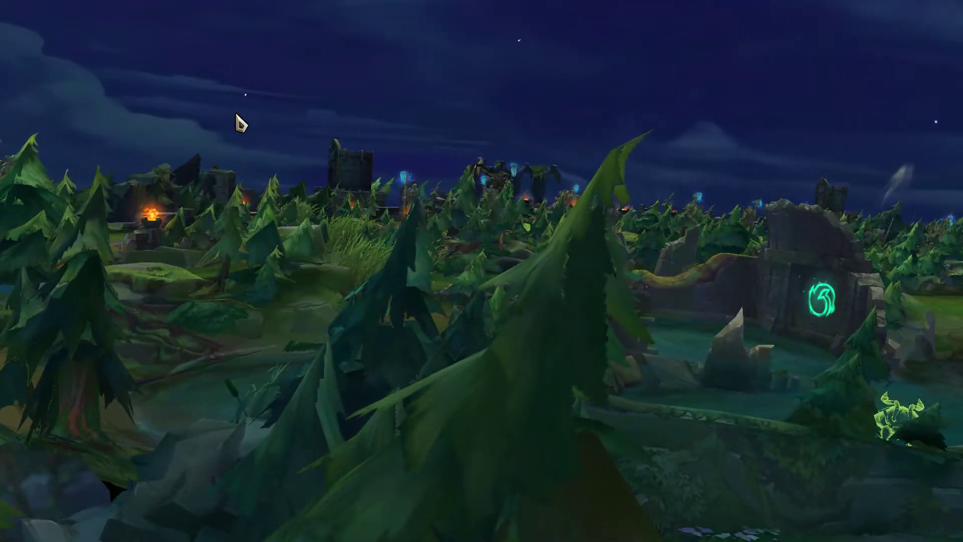
pyautogui.hotkey('alt', 'Tab')
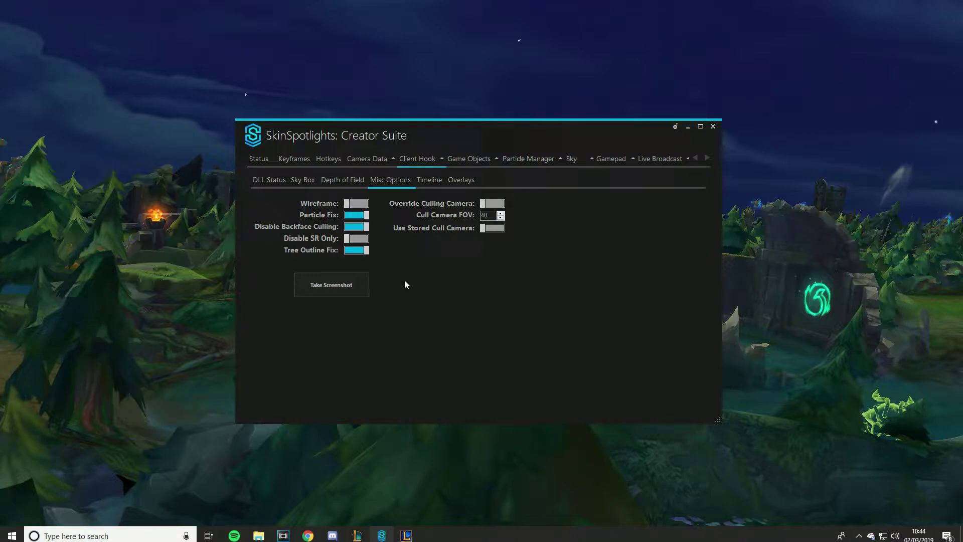
pyautogui.click(361, 252)
pyautogui.click(359, 252)
pyautogui.click(357, 252)
pyautogui.click(353, 252)
pyautogui.click(458, 84)
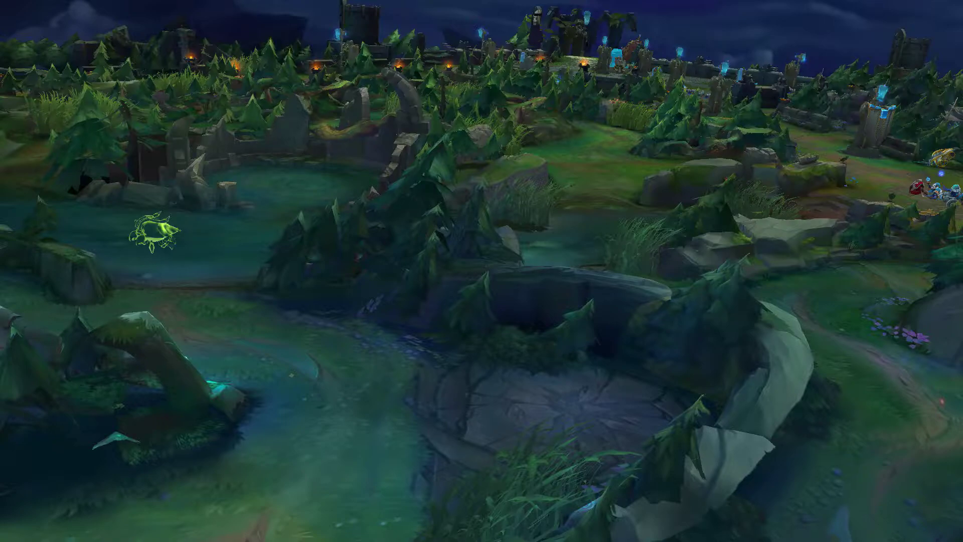
# Record two camera keyframes in the replay and show the keyframe list in Creator Suite
pyautogui.hotkey('alt', 'Tab')
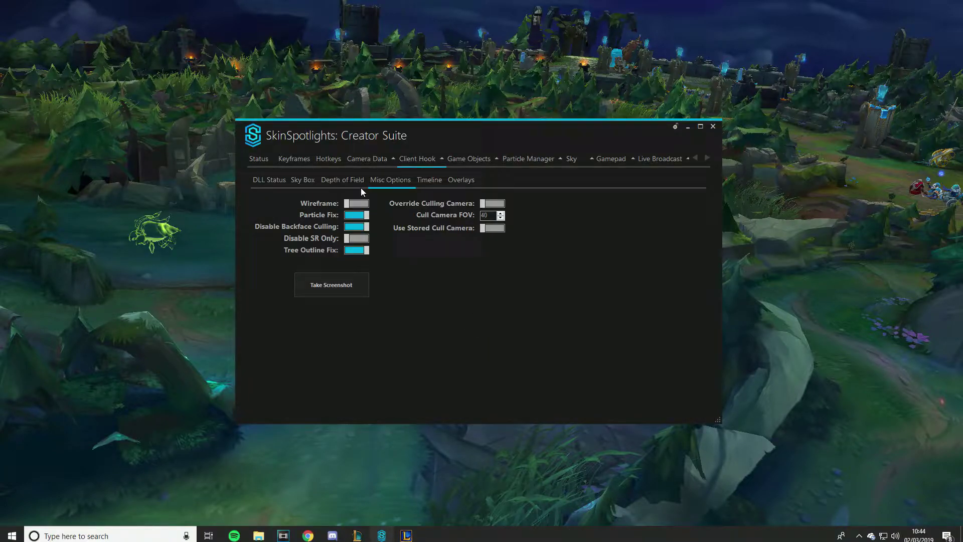
pyautogui.click(351, 179)
pyautogui.click(201, 176)
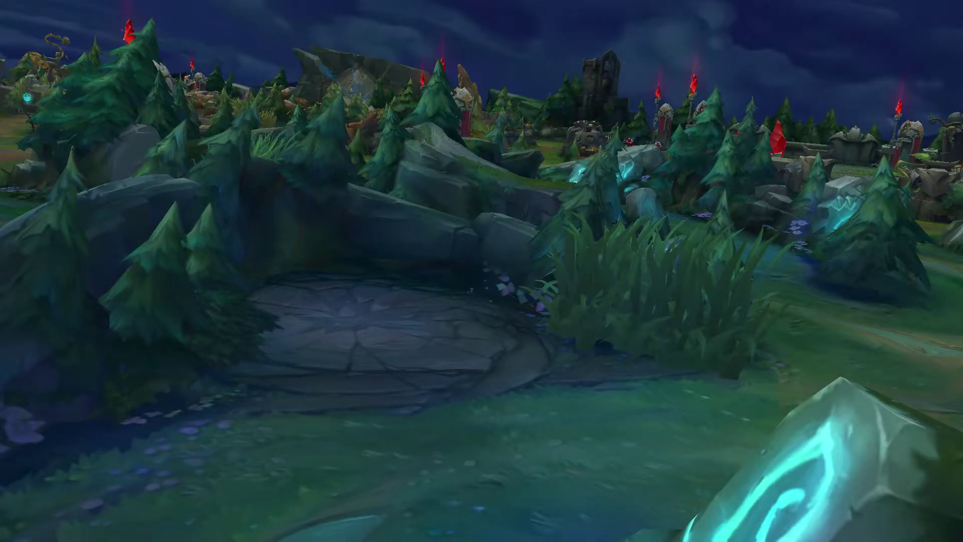
pyautogui.hotkey('alt', 'Tab')
pyautogui.click(302, 158)
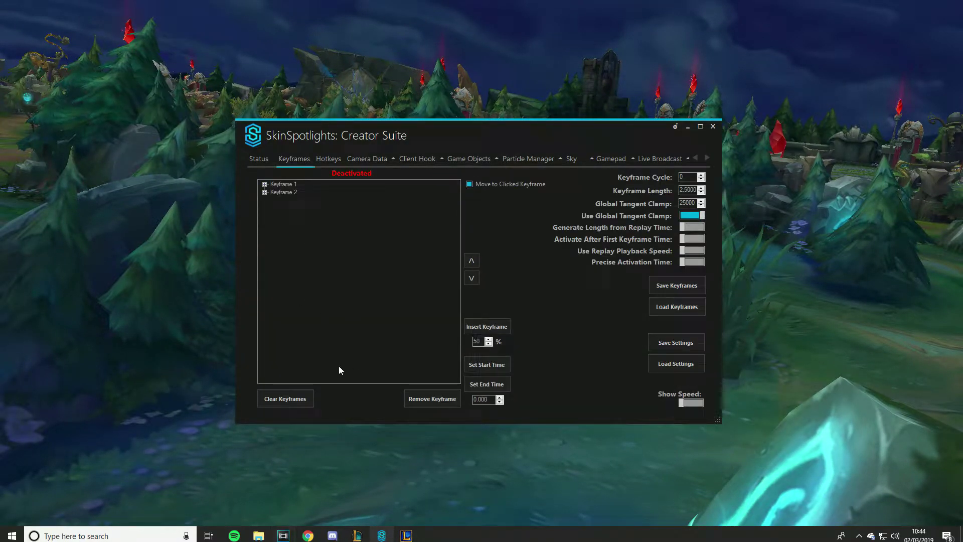
# Set Keyframe 1's Keyframe Length to 5 and play the camera path in the replay
pyautogui.click(265, 184)
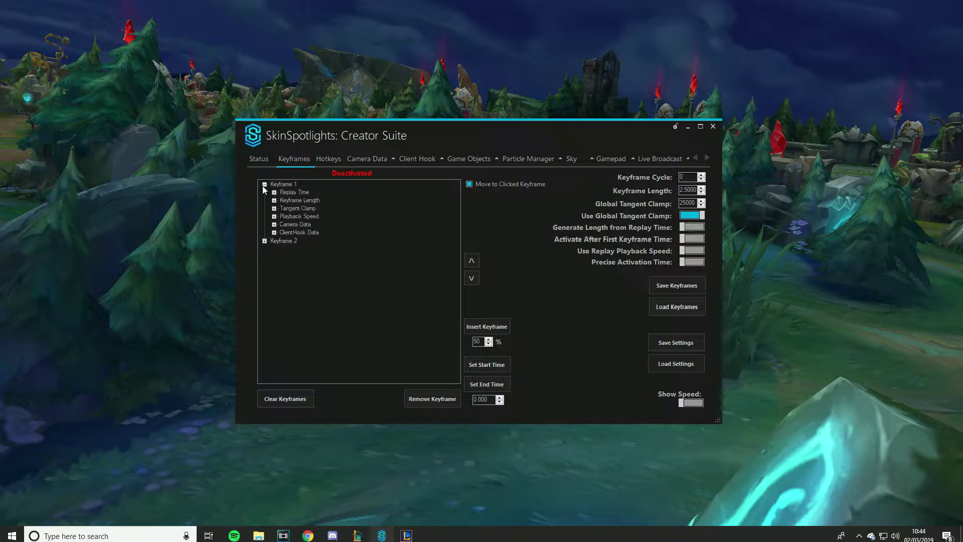
pyautogui.click(274, 200)
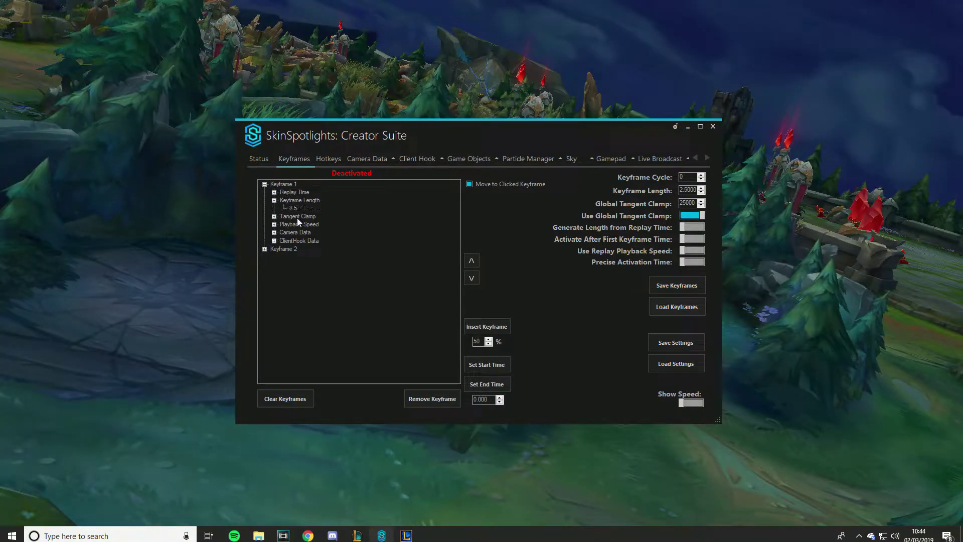
pyautogui.doubleClick(296, 209)
pyautogui.write('5')
pyautogui.click(429, 88)
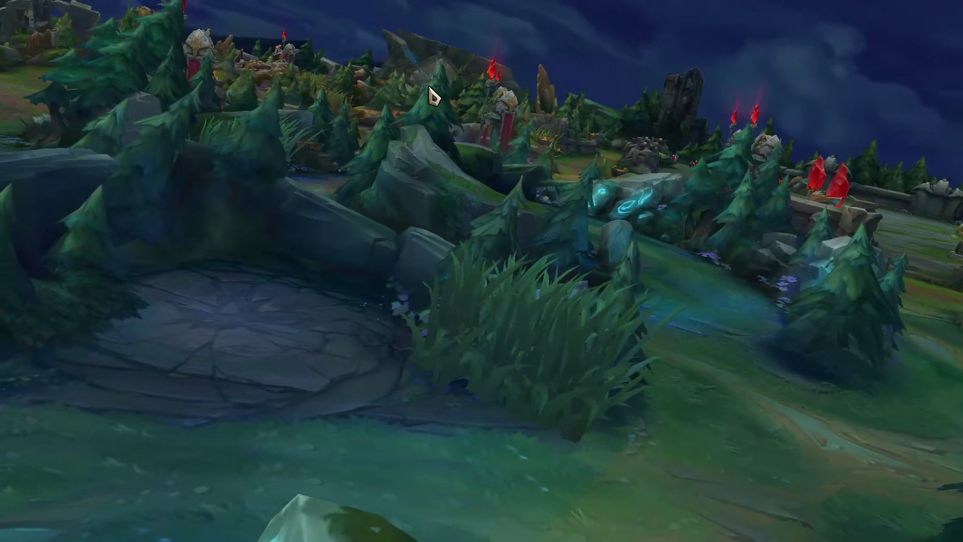
# Set Keyframe 1's Keyframe Length to 1 and preview the camera path in the replay
pyautogui.hotkey('alt', 'Tab')
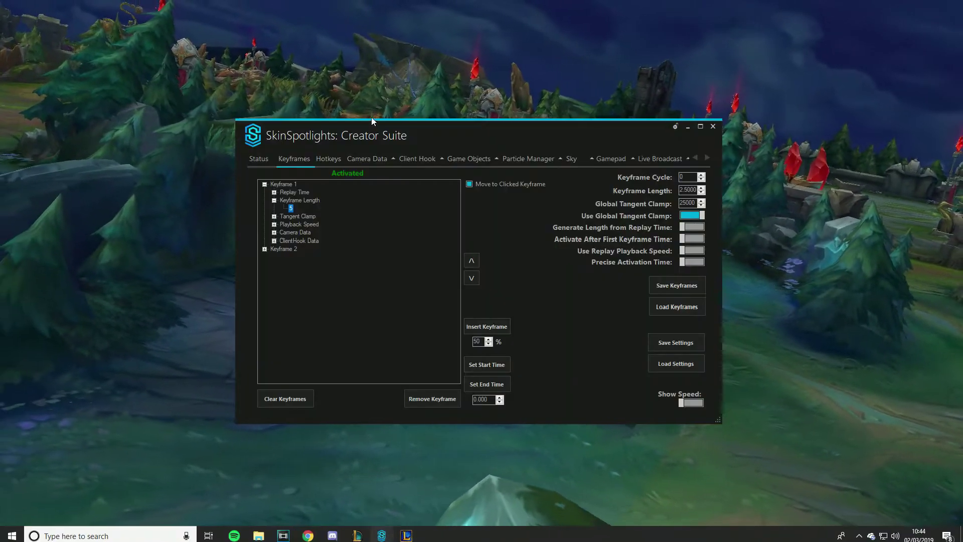
pyautogui.click(292, 208)
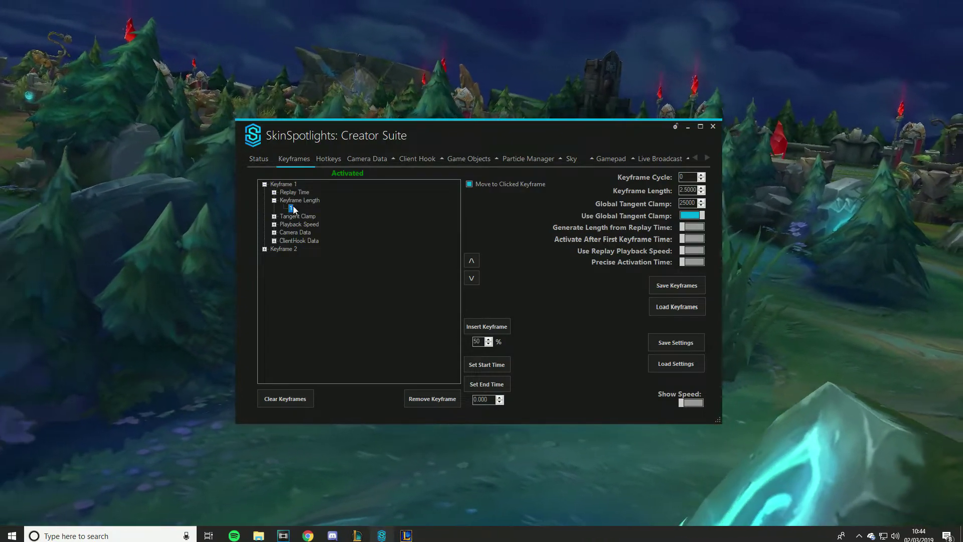
pyautogui.click(504, 23)
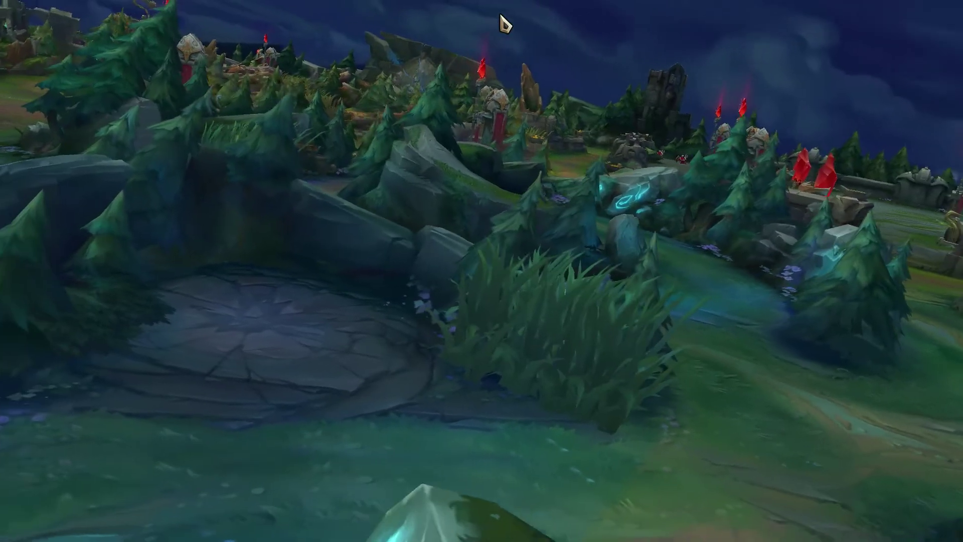
# Reorder the keyframes so Keyframe 2 comes before Keyframe 1, and preview the reversed camera path in the replay
pyautogui.hotkey('alt', 'Tab')
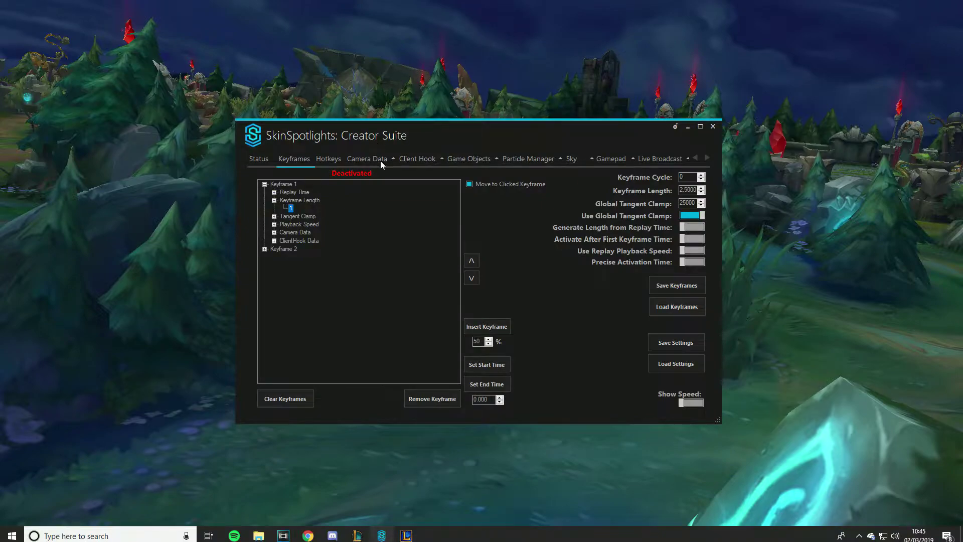
pyautogui.click(264, 185)
pyautogui.click(285, 191)
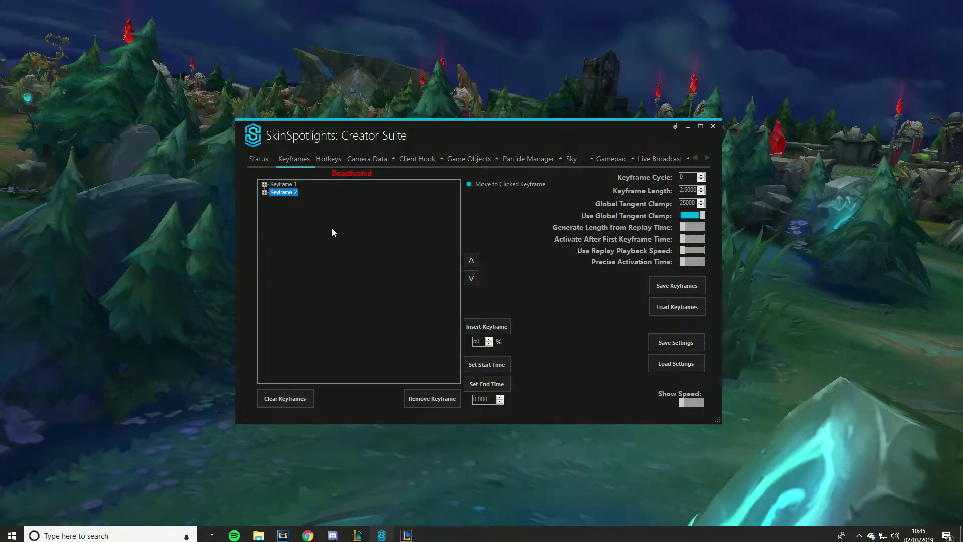
pyautogui.click(475, 259)
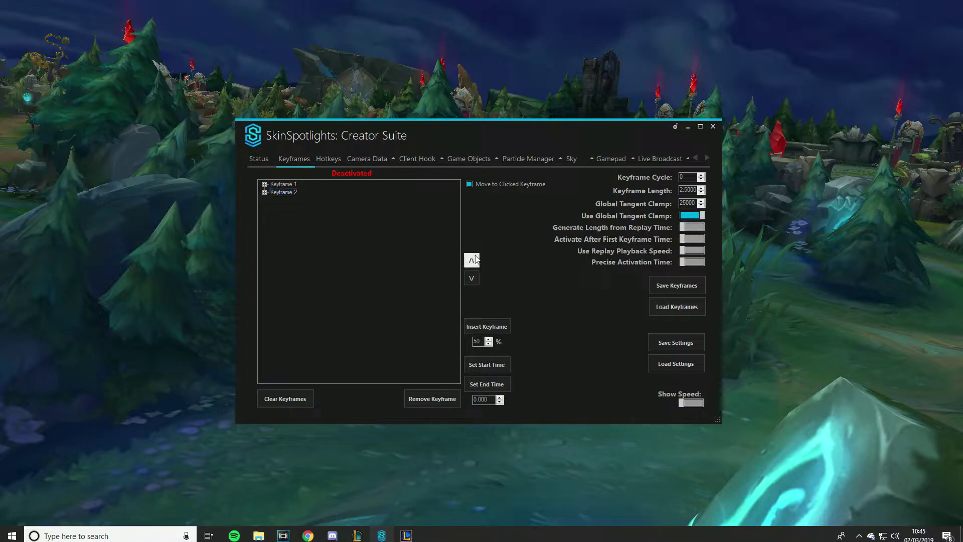
pyautogui.click(414, 58)
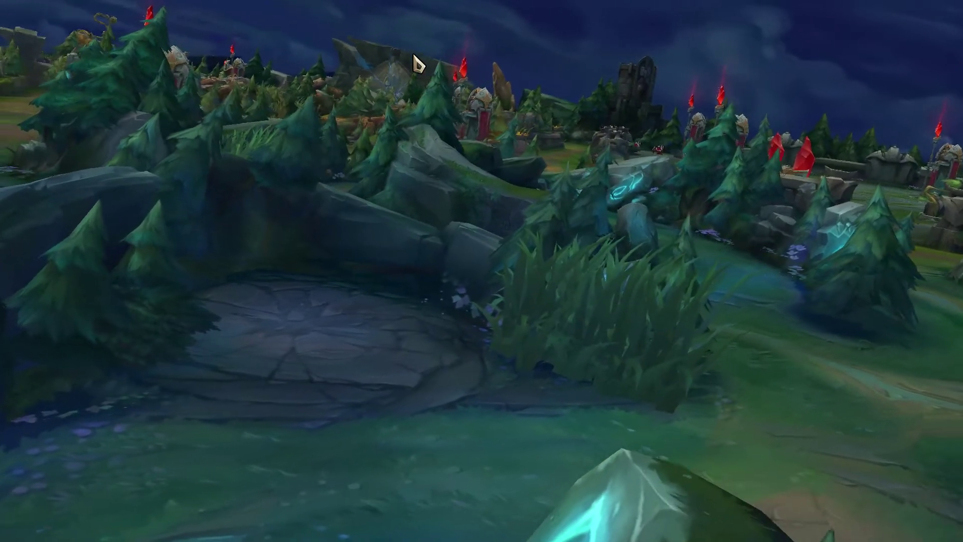
# Set Keyframe 2's Keyframe Length to 1 and preview the reversed path in the replay
pyautogui.hotkey('alt', 'Tab')
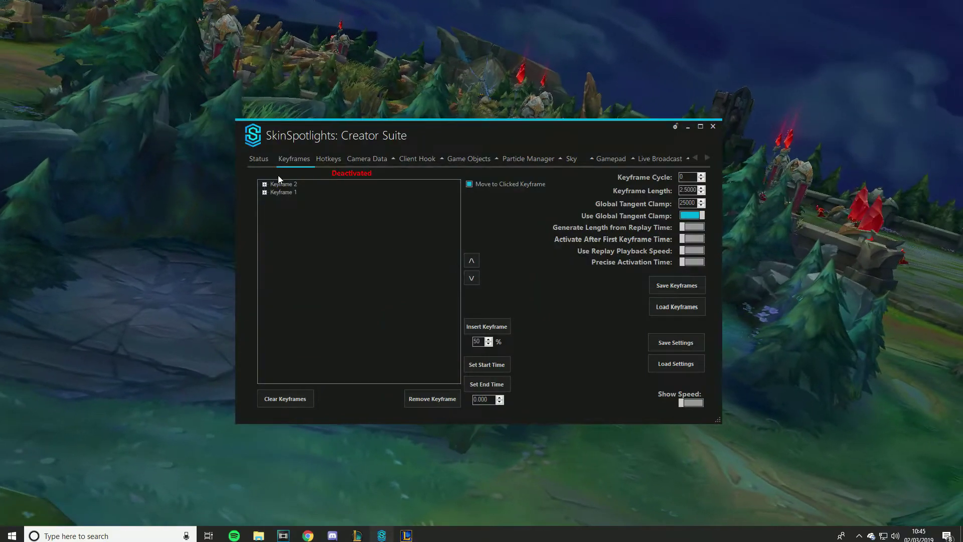
pyautogui.click(265, 184)
pyautogui.click(274, 200)
pyautogui.click(292, 208)
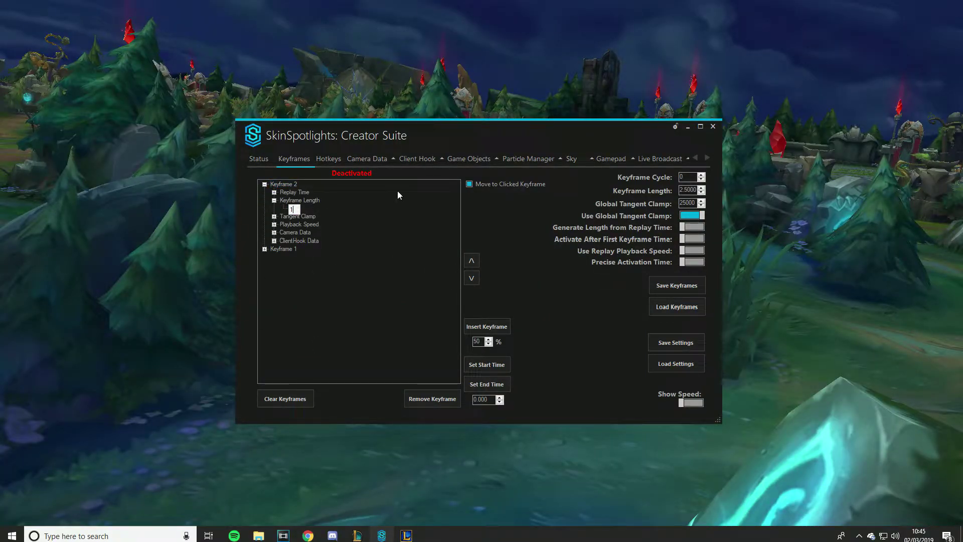
pyautogui.click(382, 20)
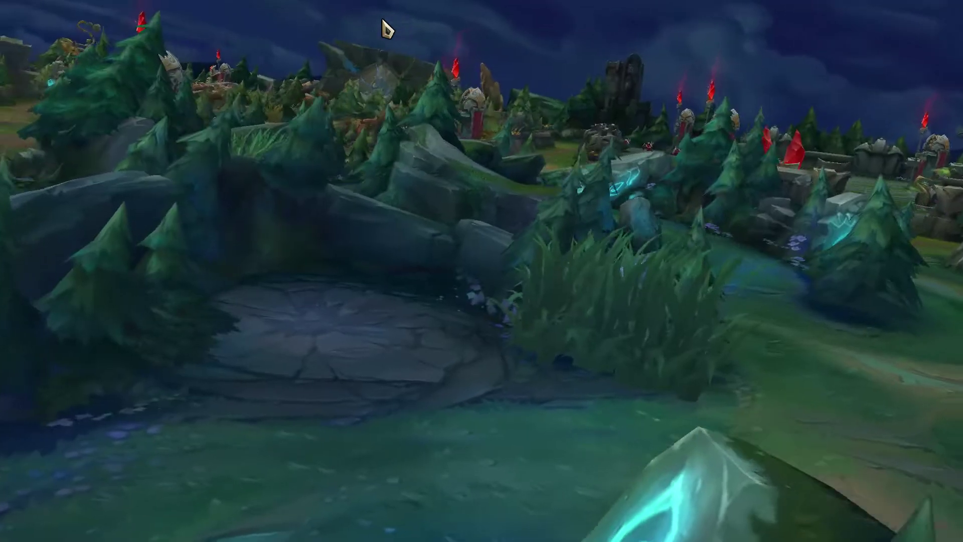
# Clear all keyframes and record two new ones near the red-glowing champion in the replay
pyautogui.hotkey('alt', 'Tab')
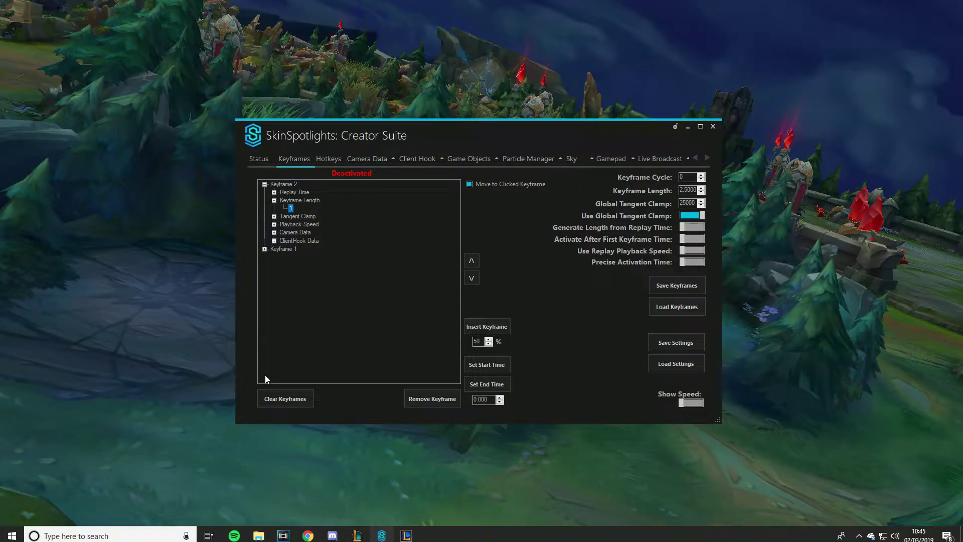
pyautogui.click(271, 393)
pyautogui.click(189, 315)
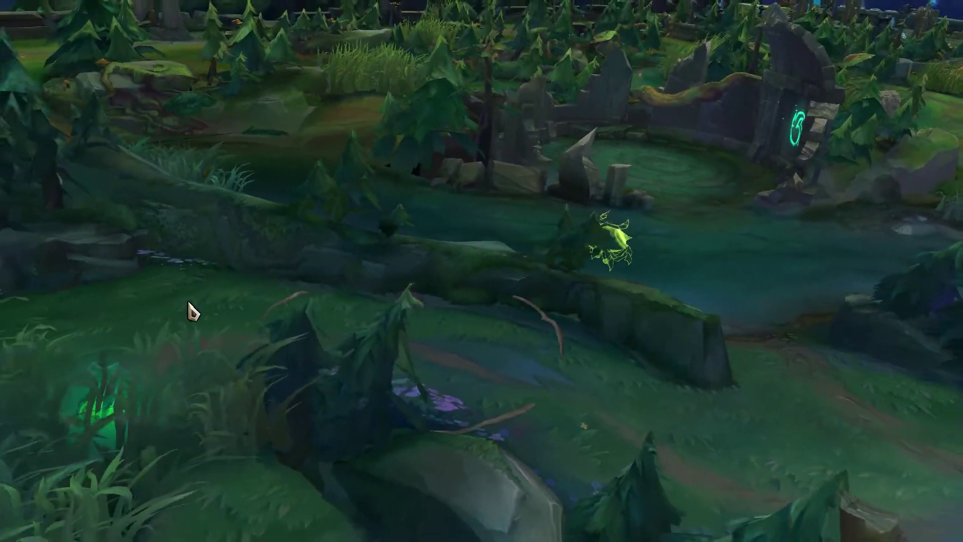
pyautogui.hotkey('alt', 'Tab')
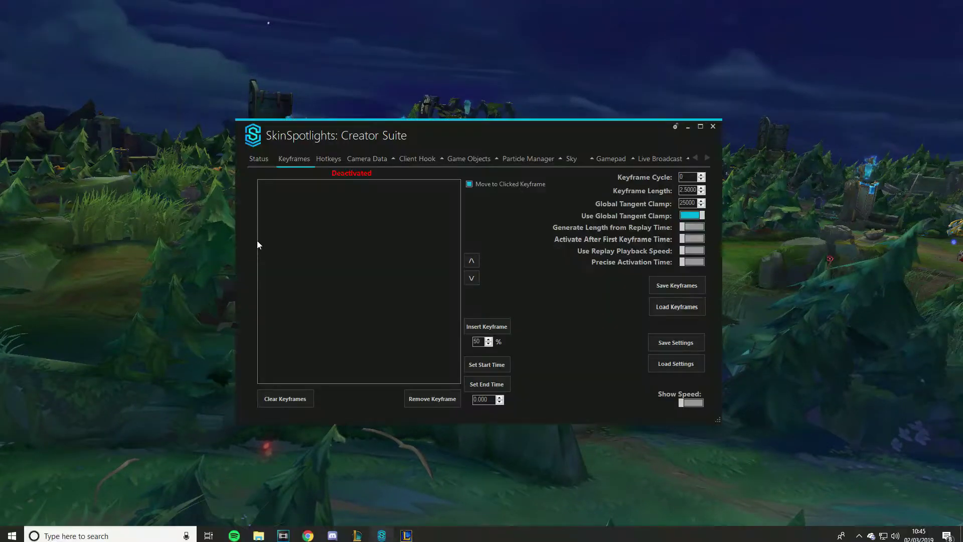
pyautogui.click(189, 262)
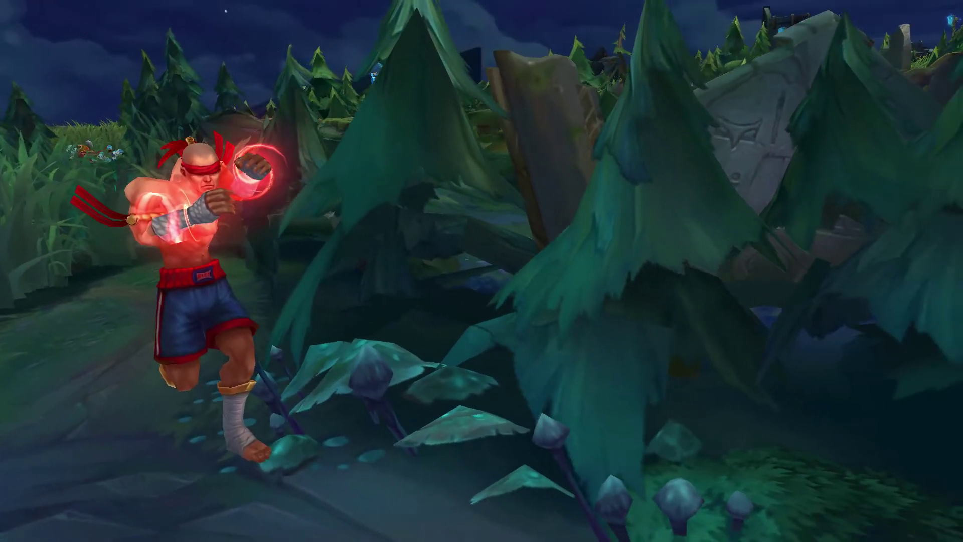
# Create the depth of field effect in BokehDOF mode and set DOF Enabled to Fullscreen
pyautogui.hotkey('alt', 'Tab')
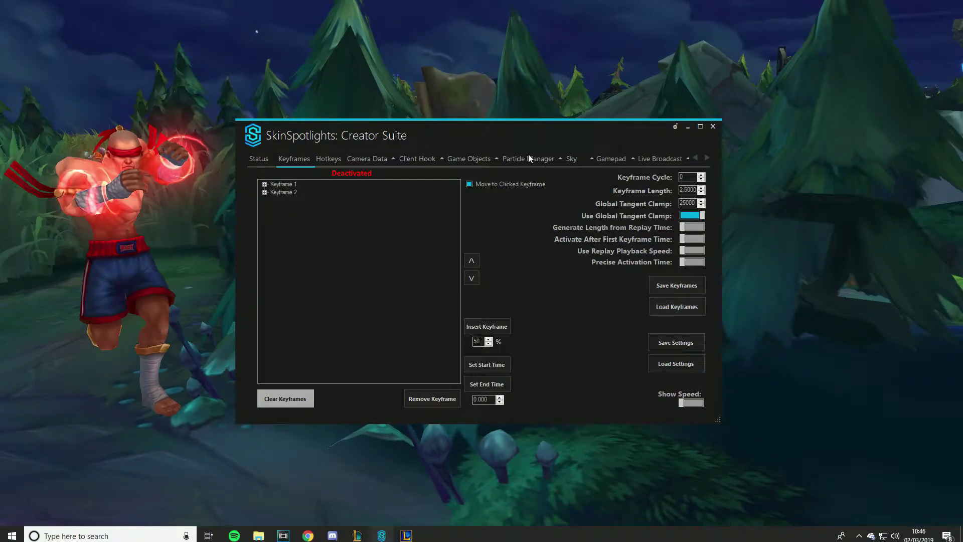
pyautogui.click(425, 158)
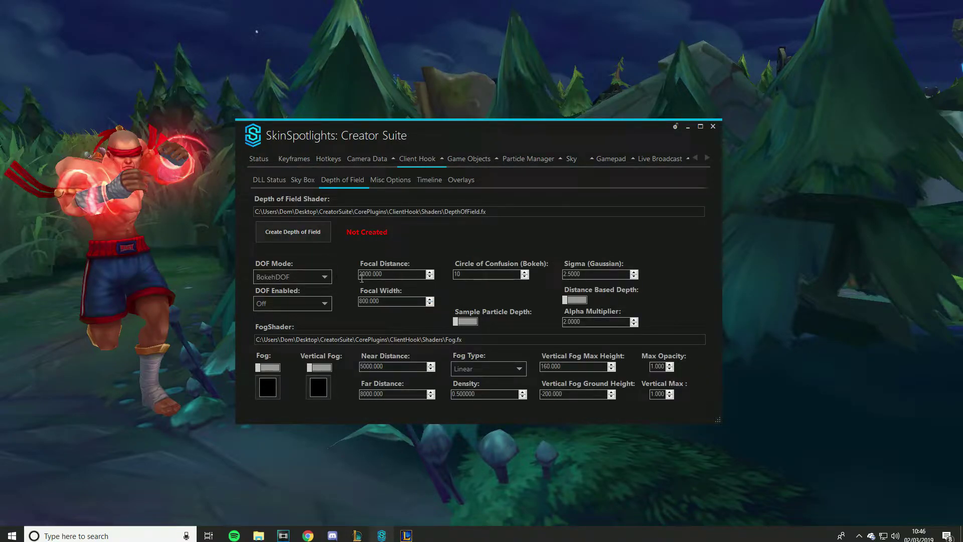
pyautogui.click(314, 279)
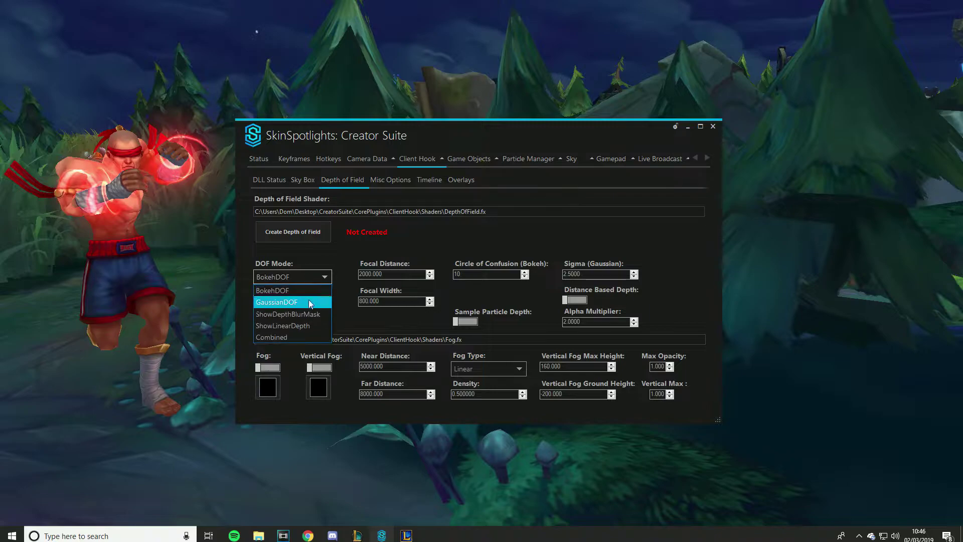
pyautogui.click(307, 289)
pyautogui.click(296, 235)
pyautogui.click(314, 301)
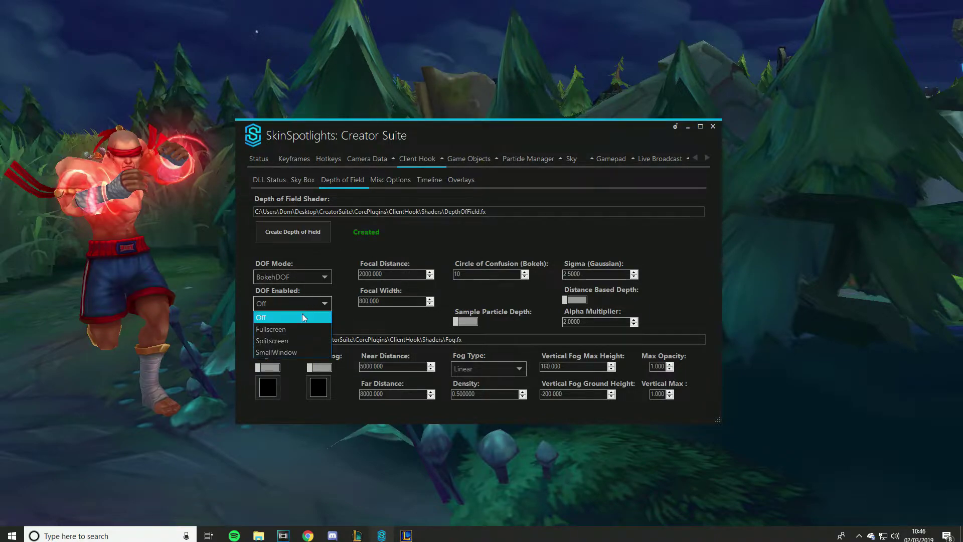
pyautogui.click(288, 329)
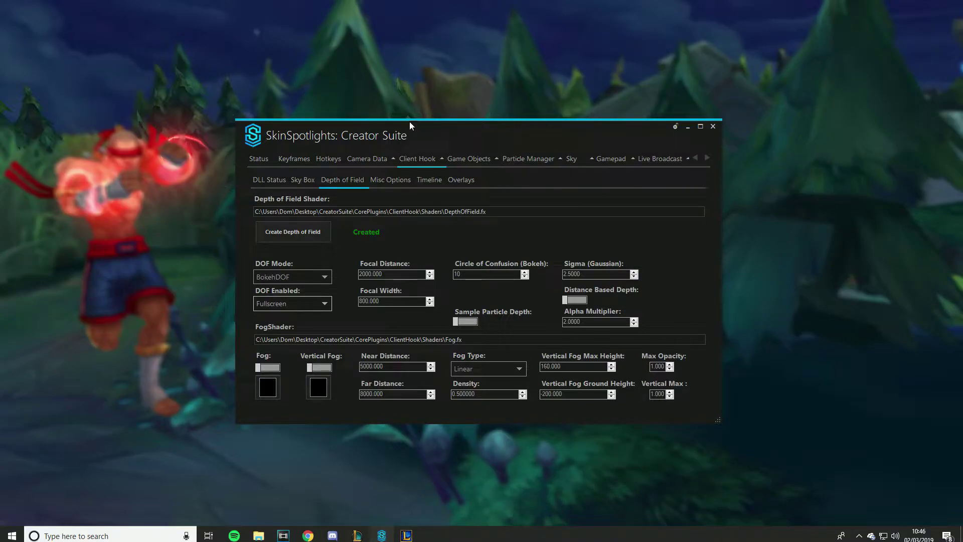
# Reframe the replay camera on the champion, set the depth of field Focal Distance to 4000, and return to the replay
pyautogui.click(312, 67)
pyautogui.moveTo(289, 111); pyautogui.dragTo(302, 104)
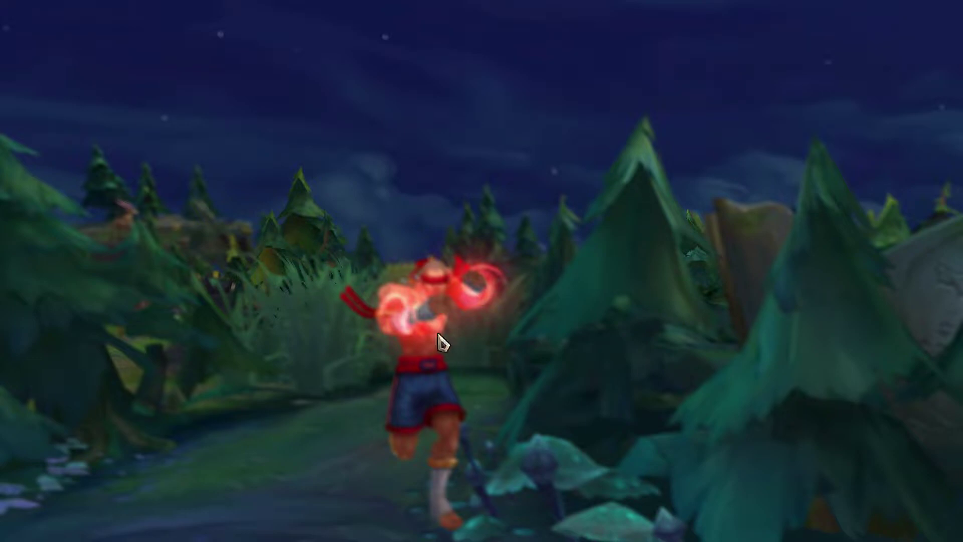
pyautogui.hotkey('alt', 'Tab')
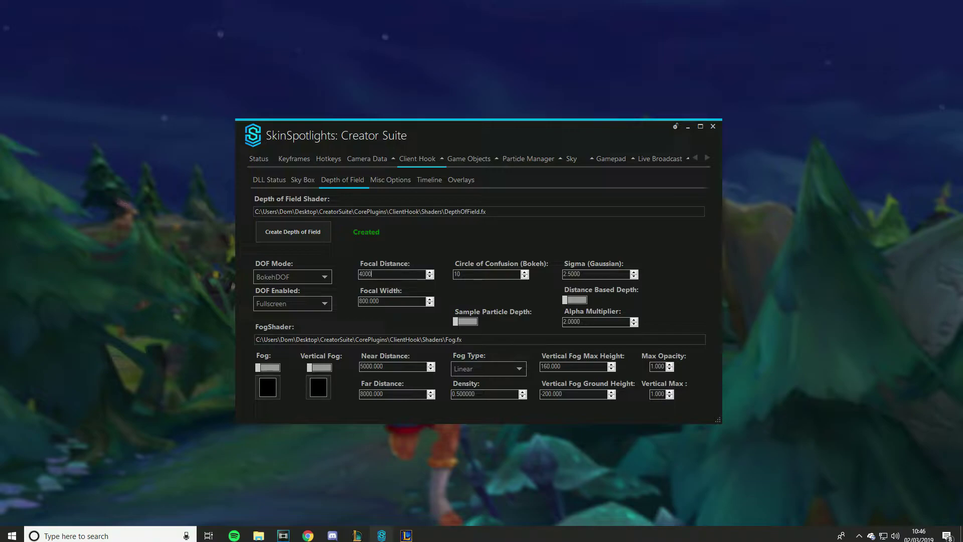
pyautogui.press('Return')
pyautogui.hotkey('alt', 'Tab')
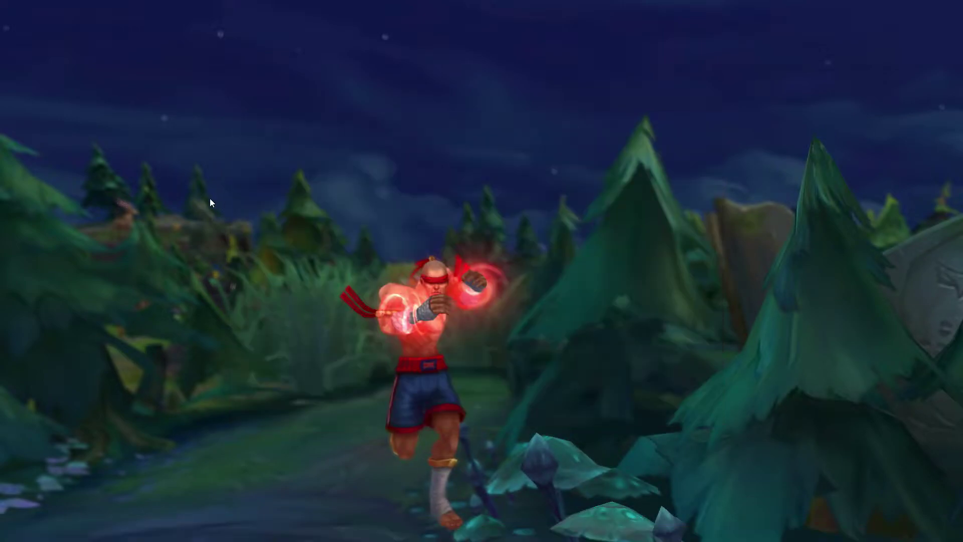